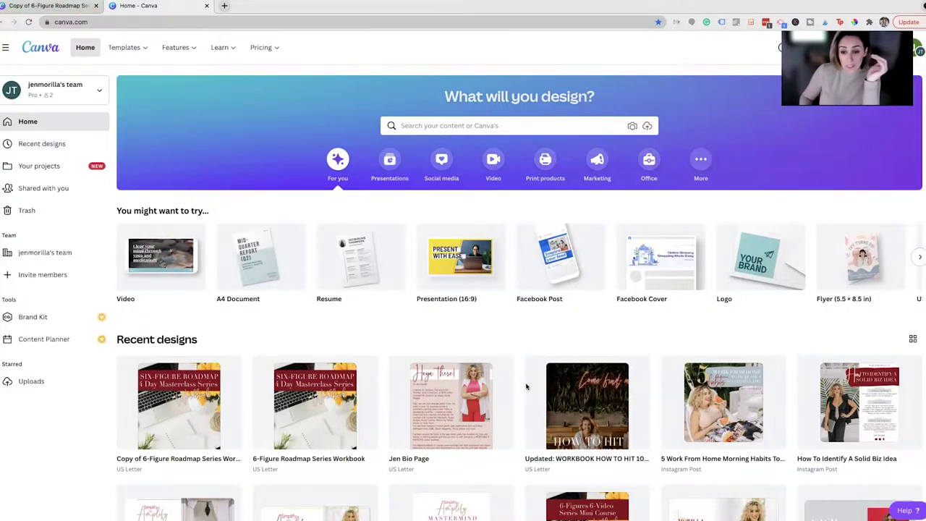
- Scroll the Canva home page, then open Recent designs to list all recently edited work
scroll(526, 387, down, 10)
scroll(526, 386, up, 12)
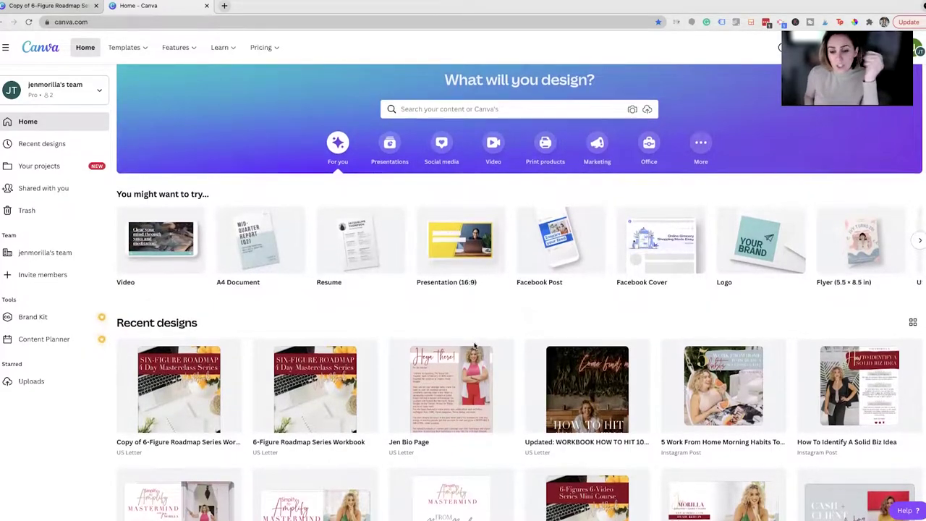
scroll(474, 346, down, 1)
scroll(475, 346, down, 1)
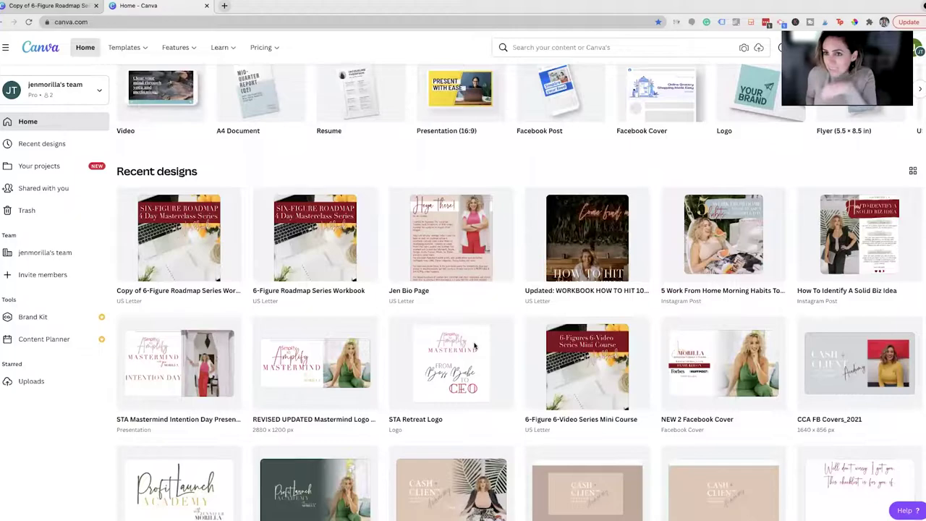
scroll(475, 346, up, 2)
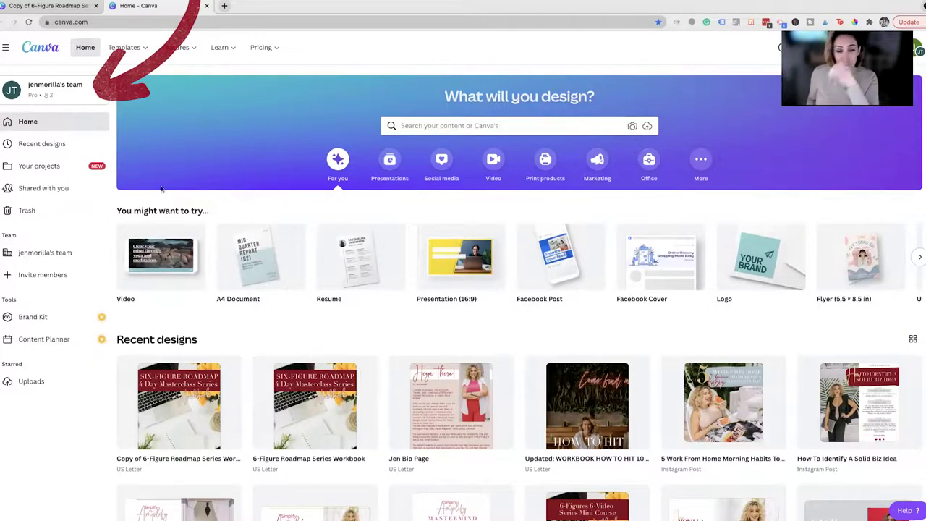
click(43, 144)
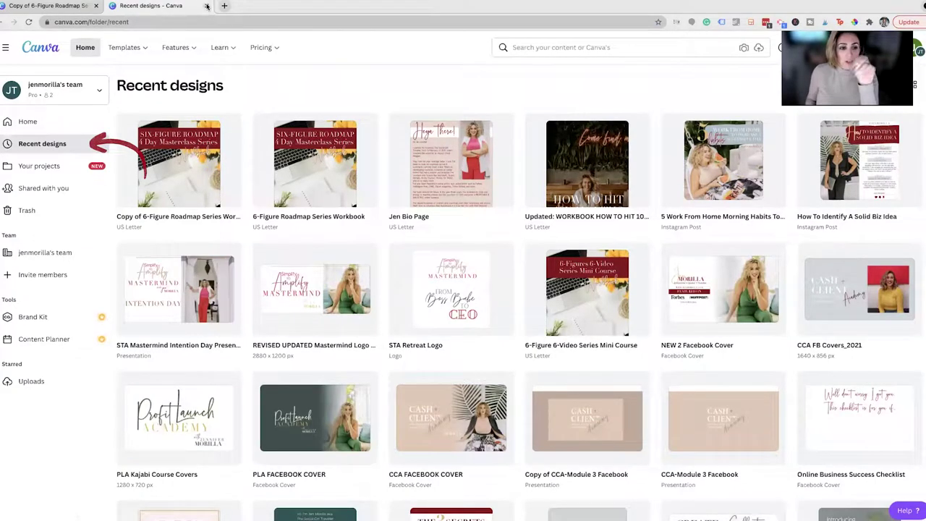
- Close the Recent designs tab, then select the cover's background photo and the Workbook title
key(ctrl+w)
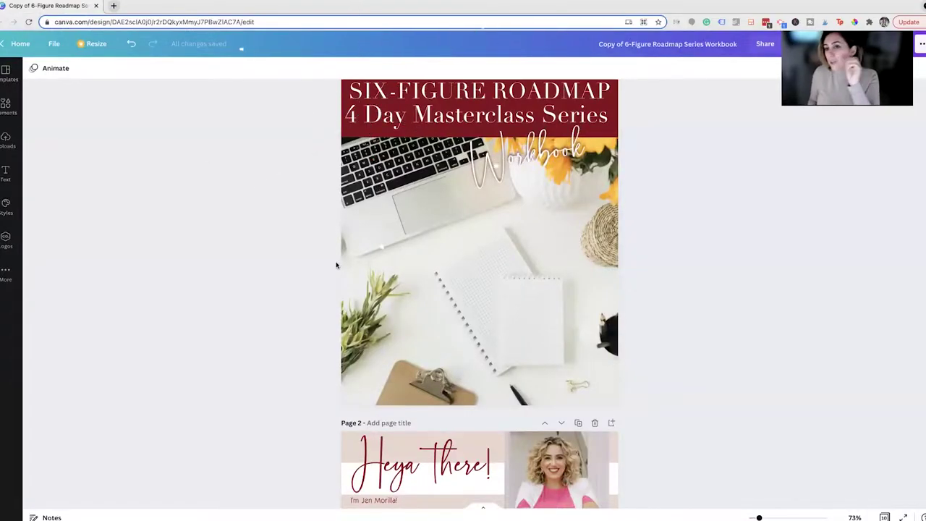
scroll(557, 291, up, 2)
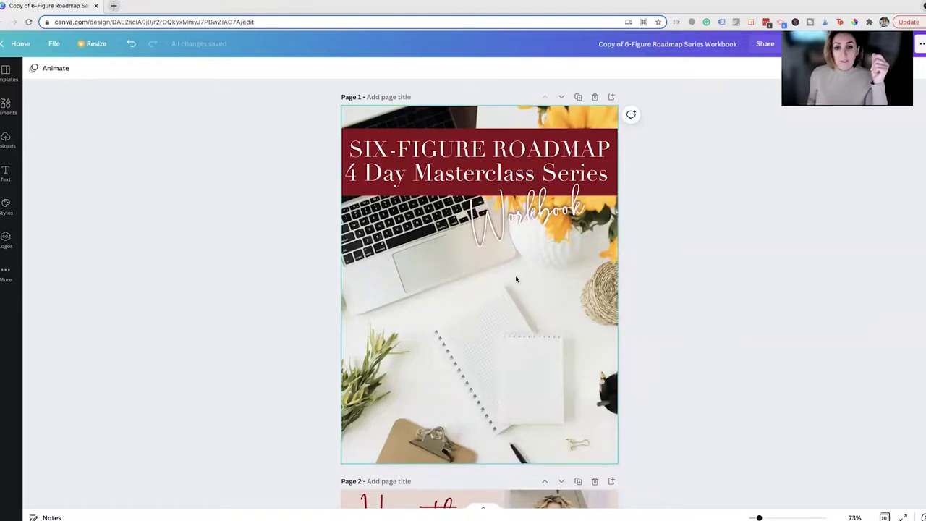
click(484, 311)
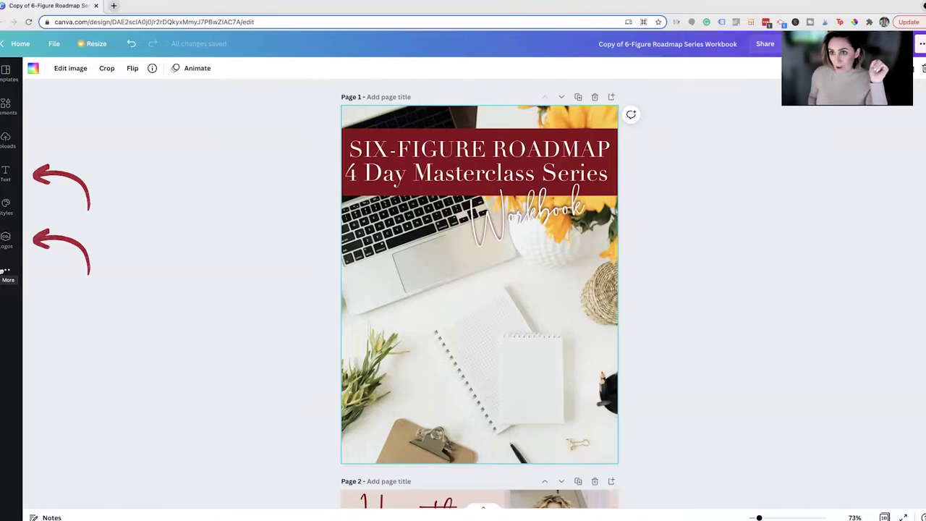
key(Tab)
- Search the Elements library for 'computer'
click(9, 105)
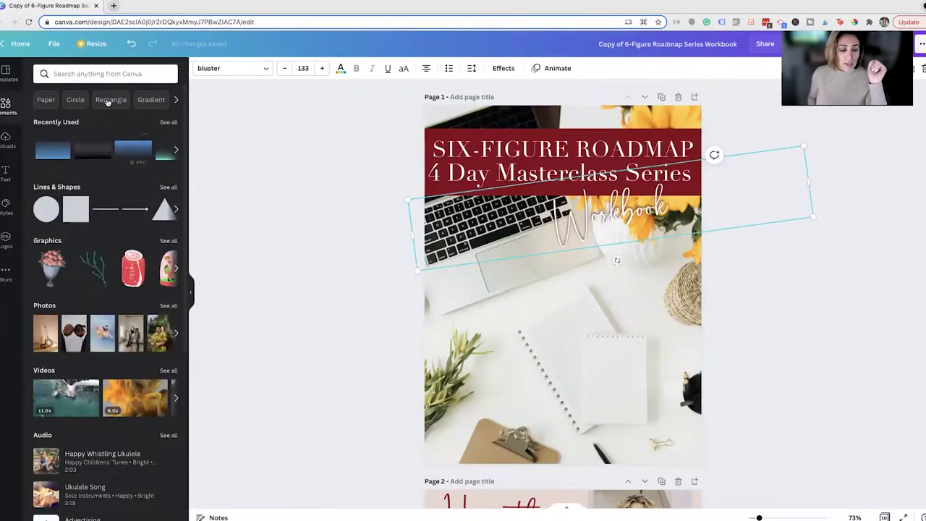
click(86, 73)
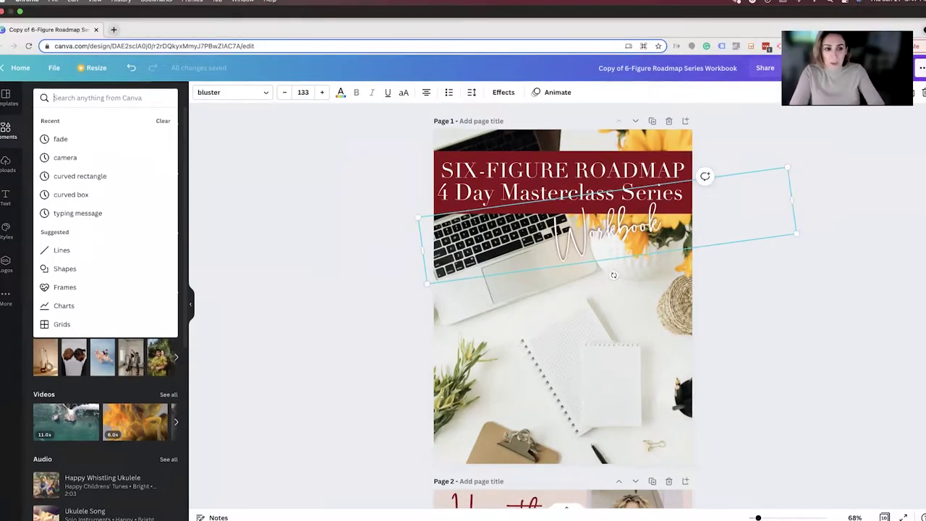
text(computer)
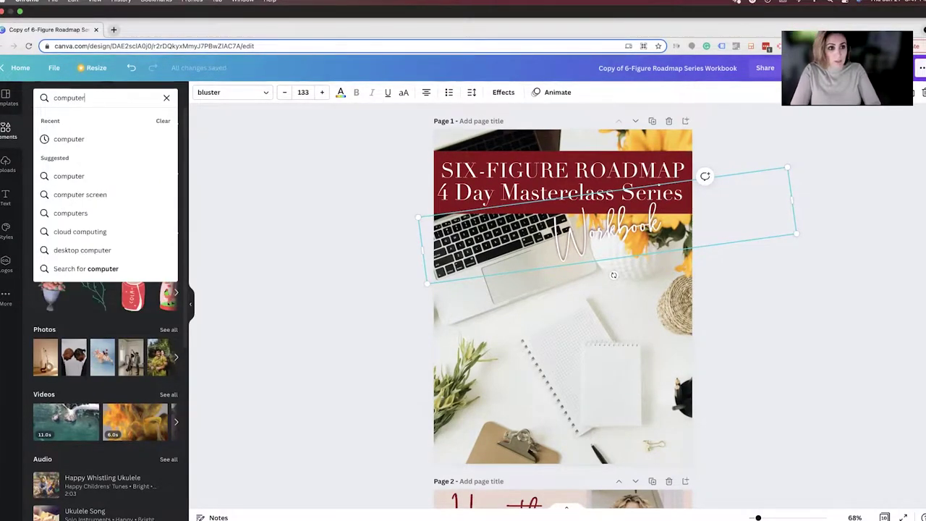
key(Return)
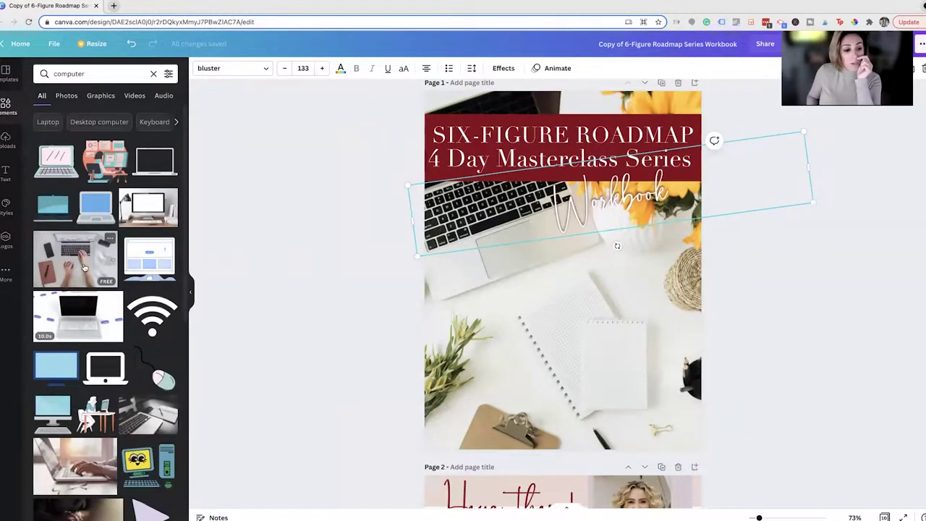
scroll(72, 457, down, 8)
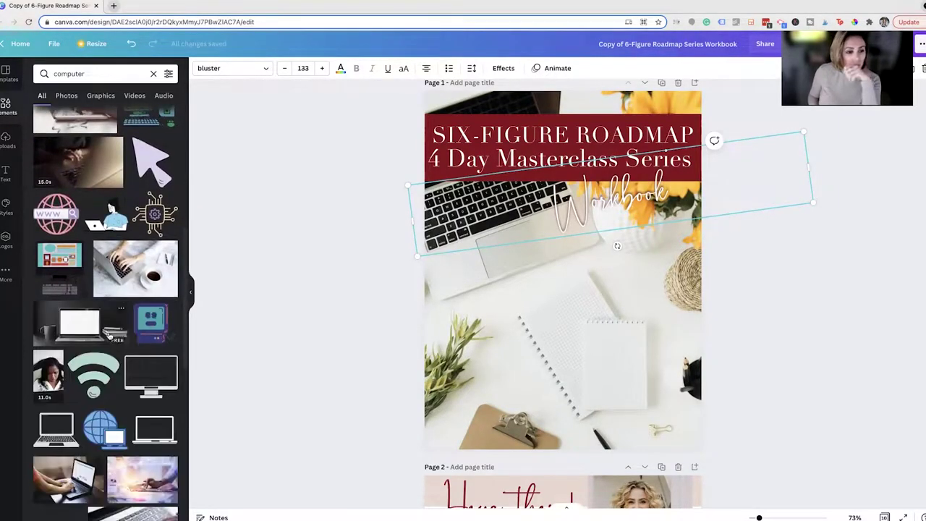
scroll(109, 335, down, 10)
click(87, 74)
key(Return)
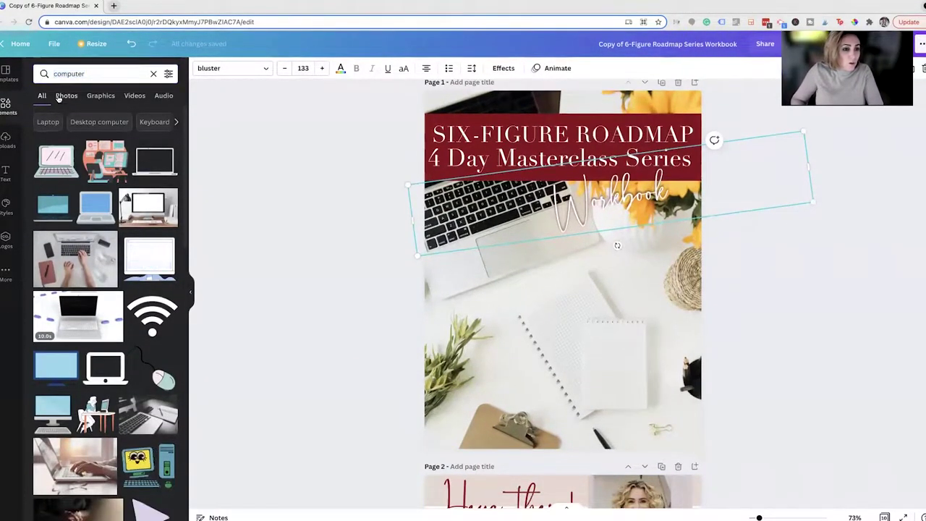
- Filter to Photos and add the white-desk laptop keyboard photo to the cover
click(64, 95)
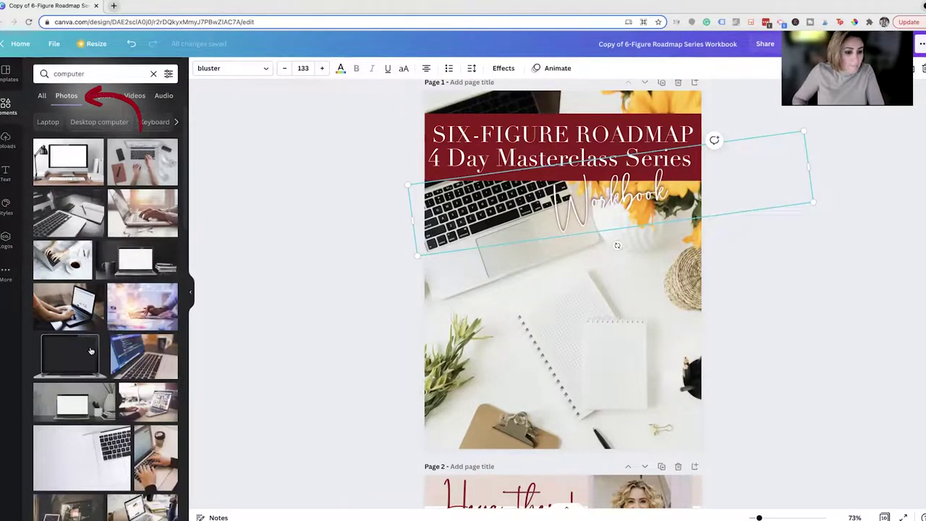
scroll(94, 463, down, 3)
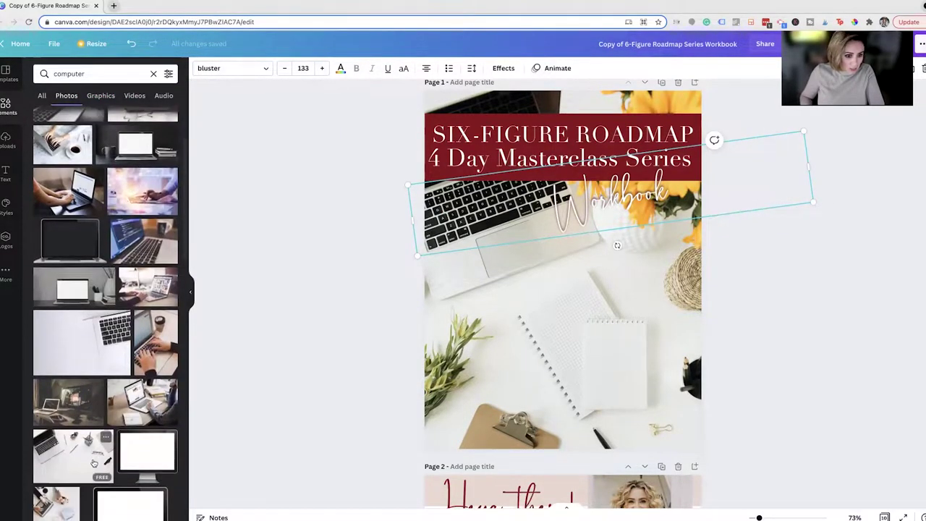
click(82, 359)
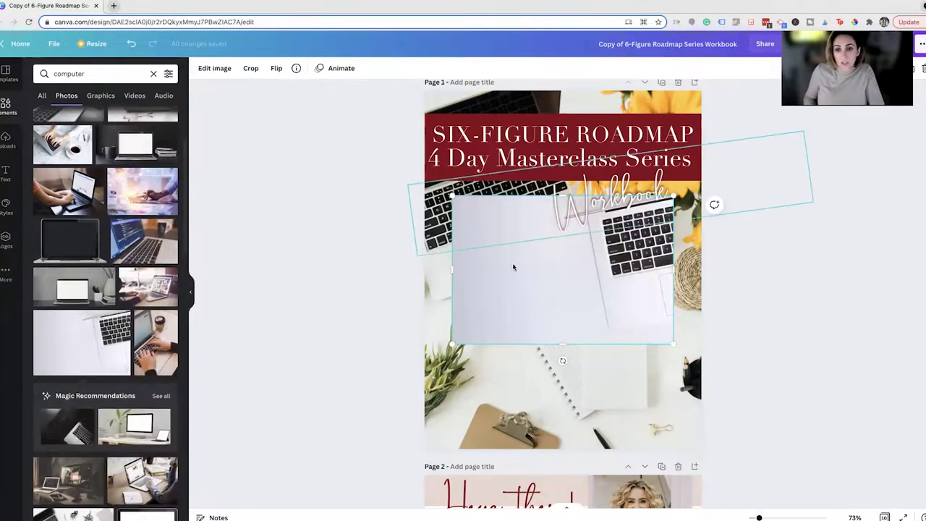
- Move and enlarge the keyboard photo so it stretches across the cover to the top edge
drag(514, 264, 571, 380)
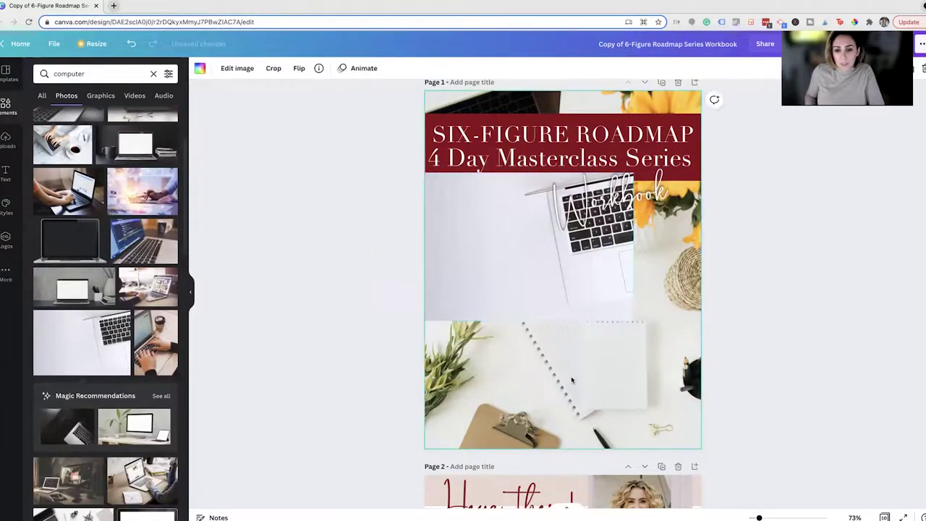
drag(544, 207, 511, 176)
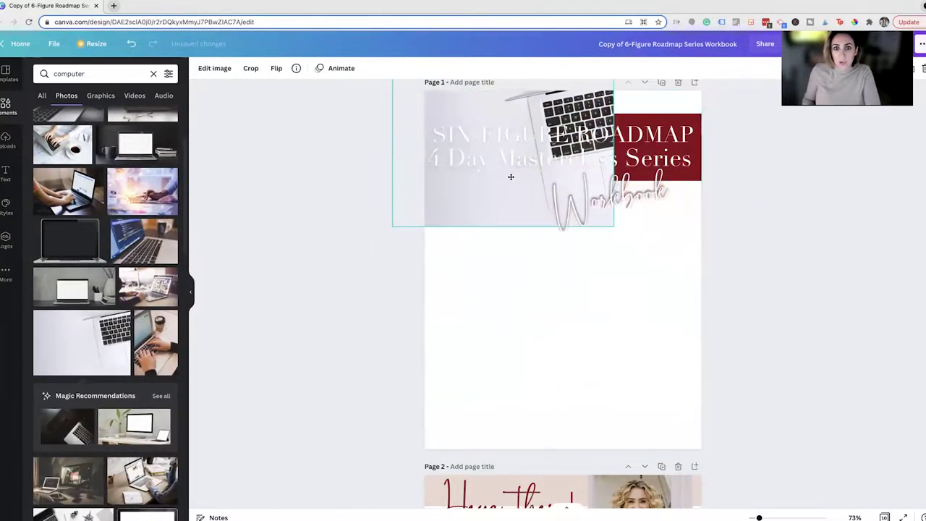
drag(615, 226, 786, 341)
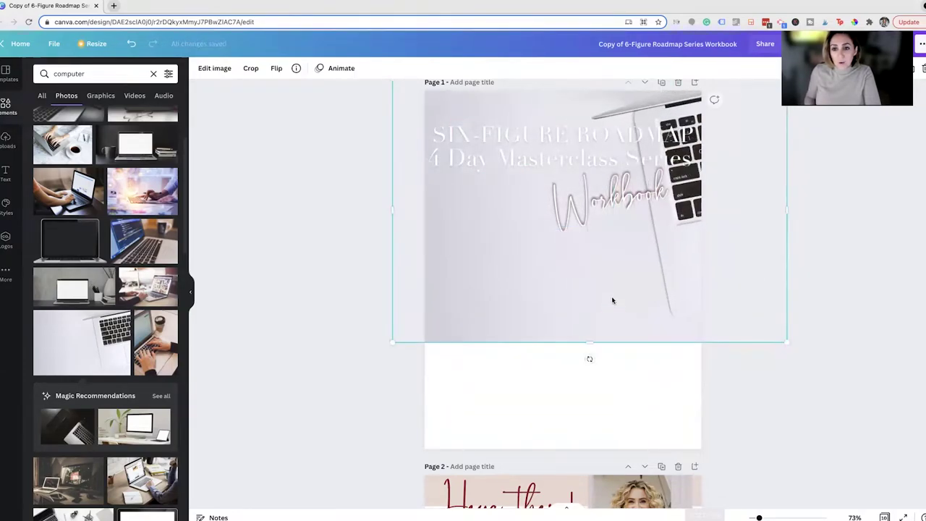
drag(612, 299, 566, 400)
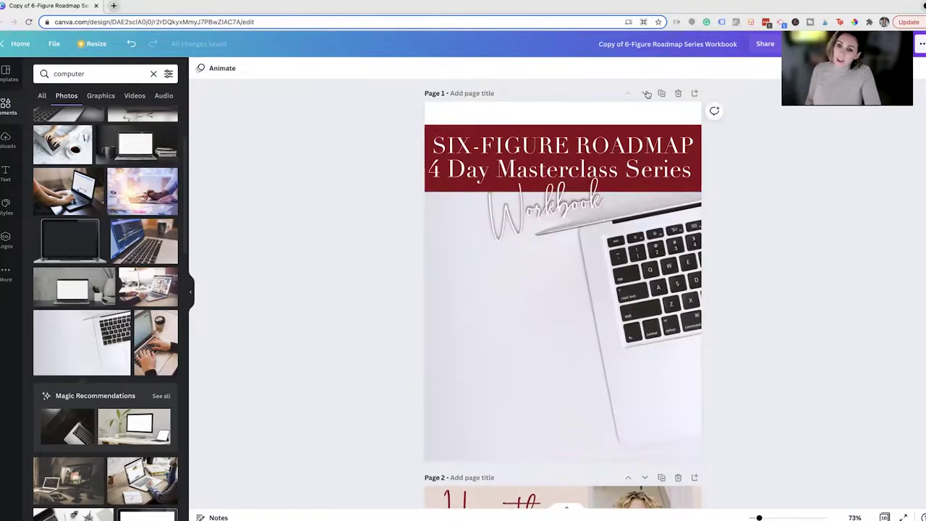
click(581, 343)
drag(536, 191, 545, 98)
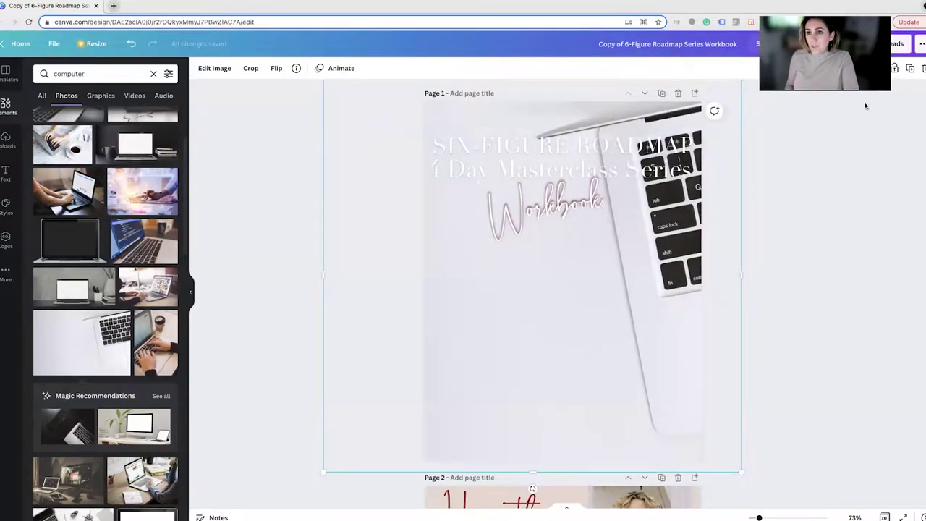
- Send the photo backward behind the red title banner and deselect it
click(804, 68)
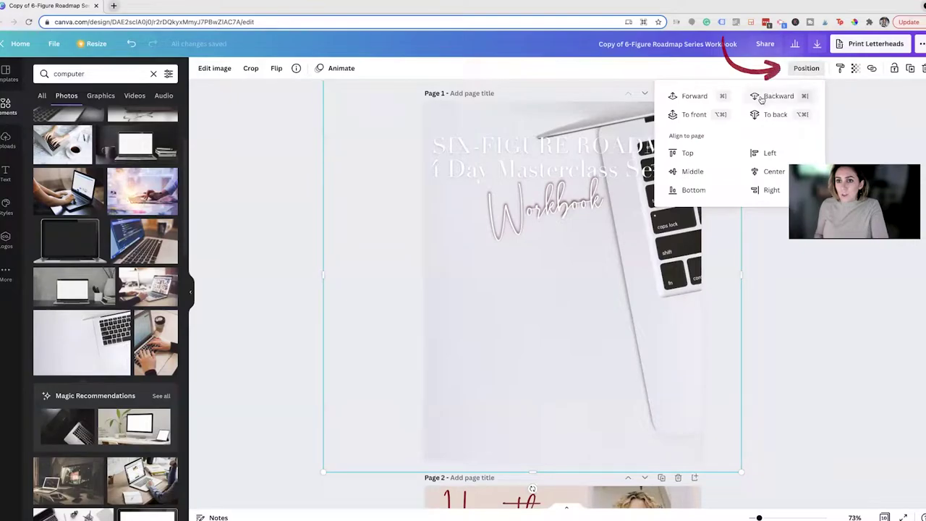
click(761, 98)
mouse_move(660, 310)
mouse_down()
mouse_move(653, 331)
mouse_move(657, 297)
mouse_up()
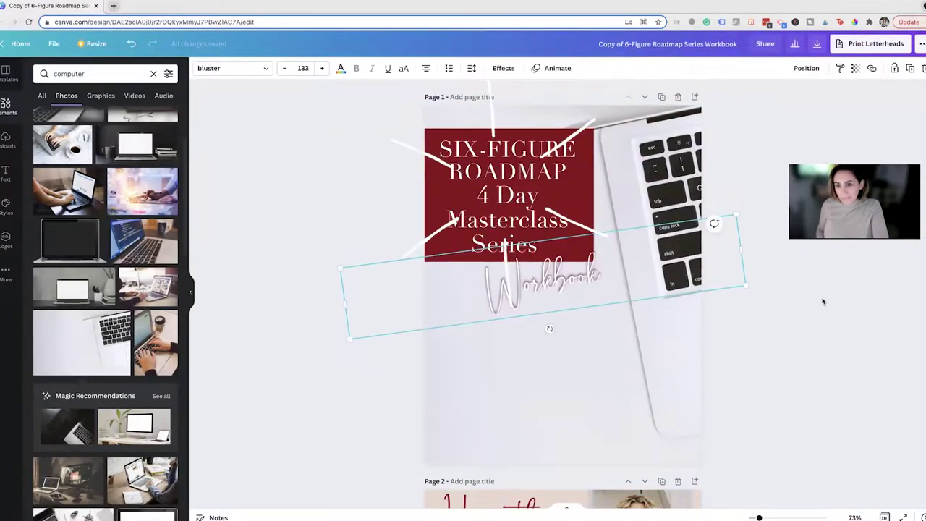
click(823, 300)
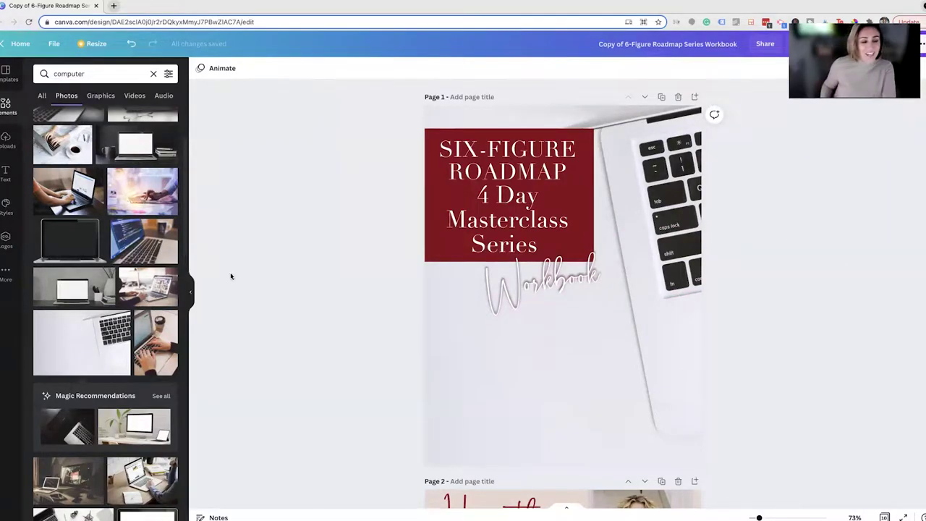
click(192, 293)
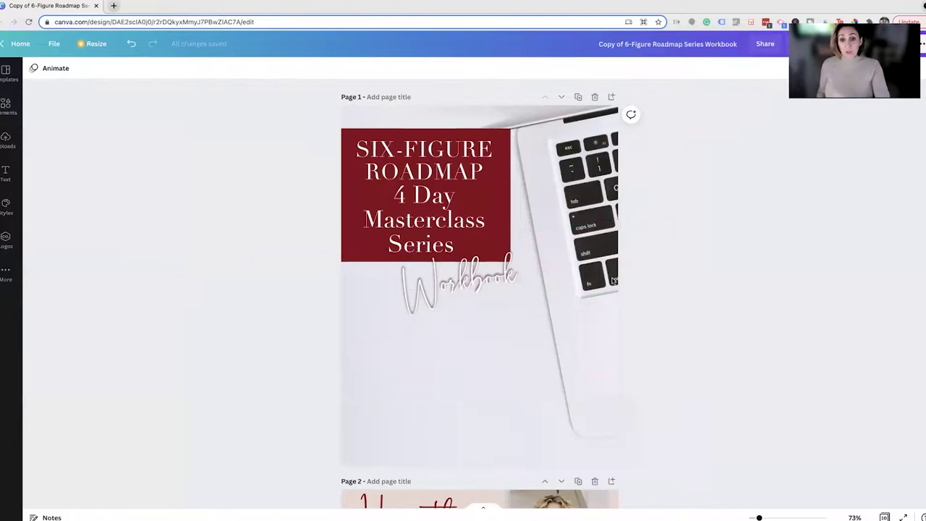
- Add a new heading text box for the byline to the cover
click(6, 171)
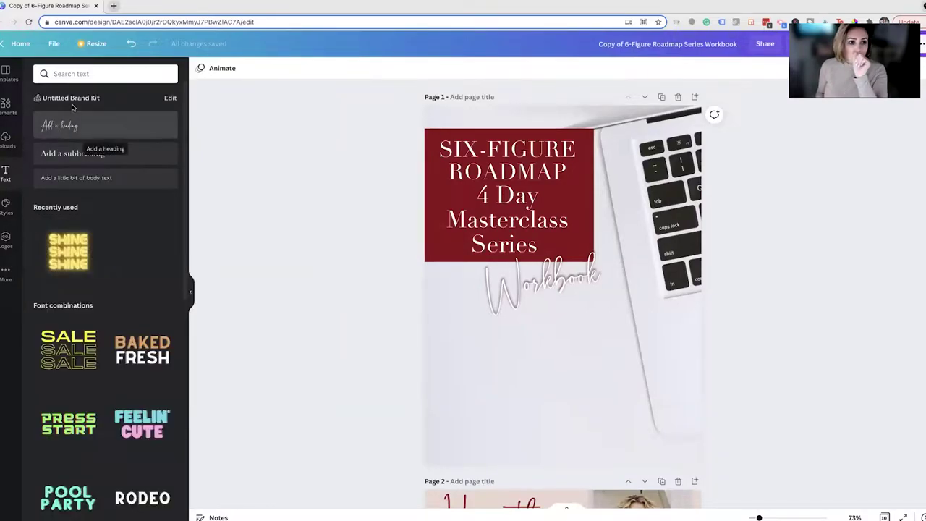
click(6, 237)
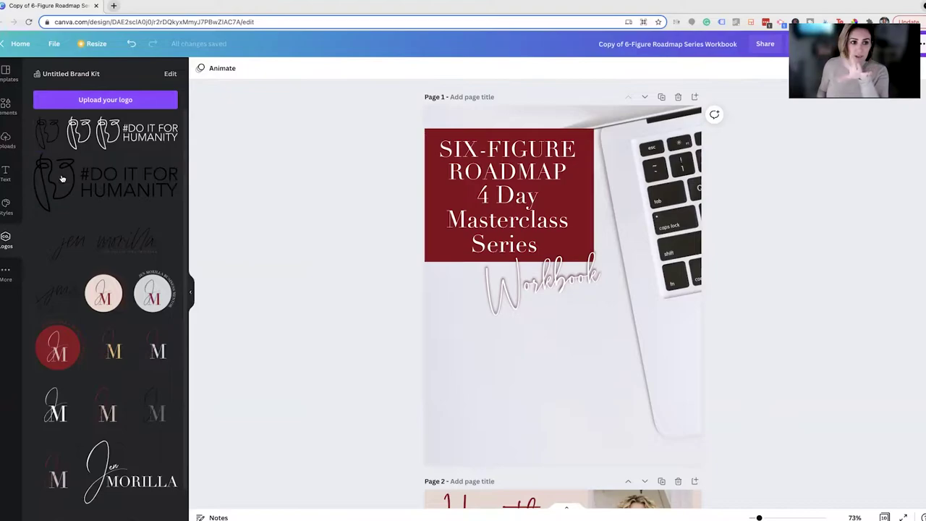
click(5, 173)
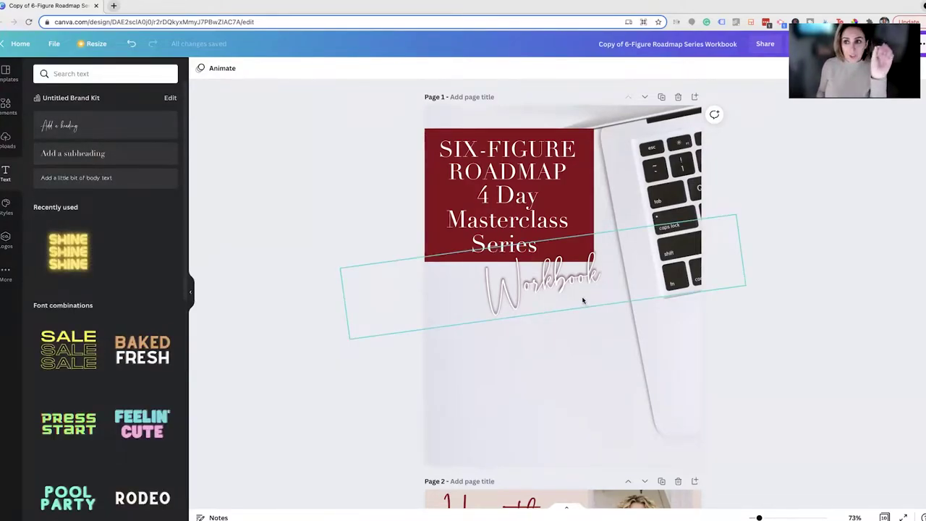
click(58, 129)
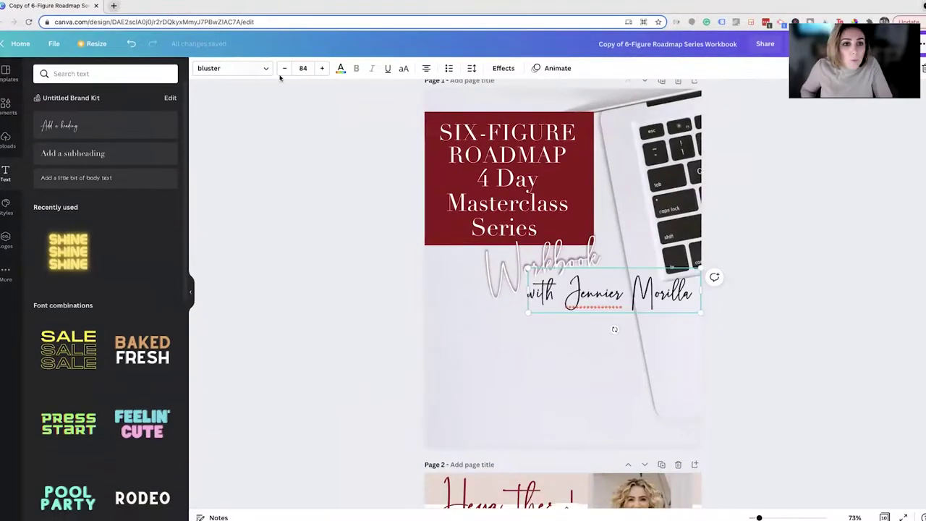
- Set the byline to the bluster font at size 40
click(283, 70)
click(284, 70)
click(284, 69)
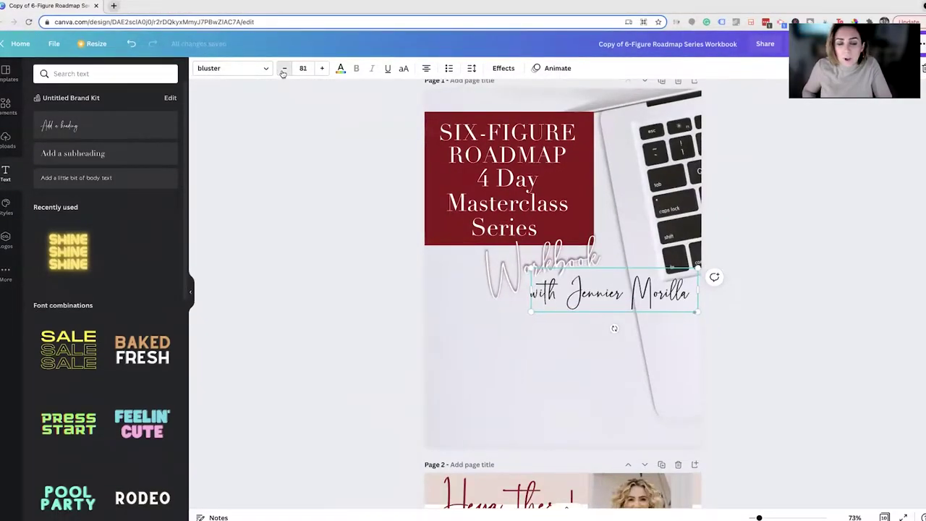
click(284, 69)
click(283, 69)
click(284, 69)
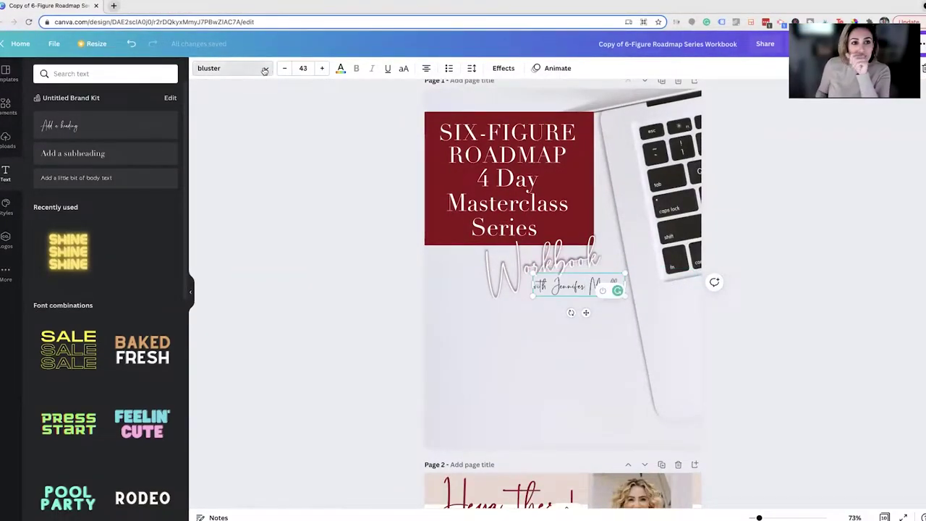
click(257, 71)
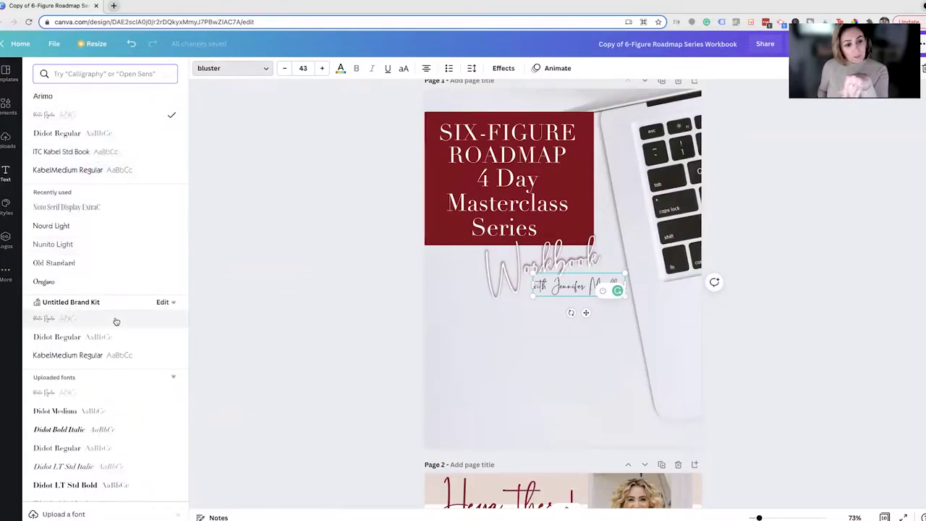
- Centre the byline just beneath the Workbook title
click(605, 310)
drag(595, 287, 557, 287)
click(806, 325)
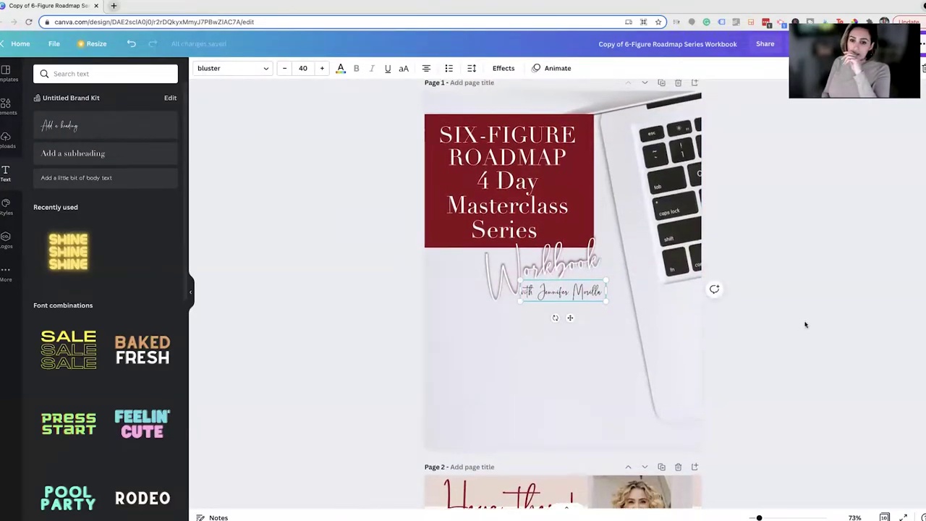
scroll(795, 330, up, 1)
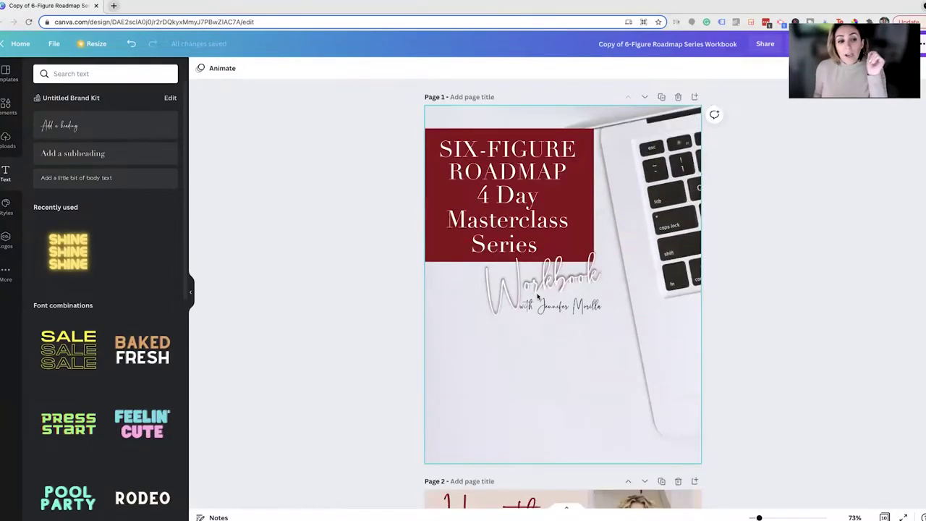
scroll(499, 299, down, 1)
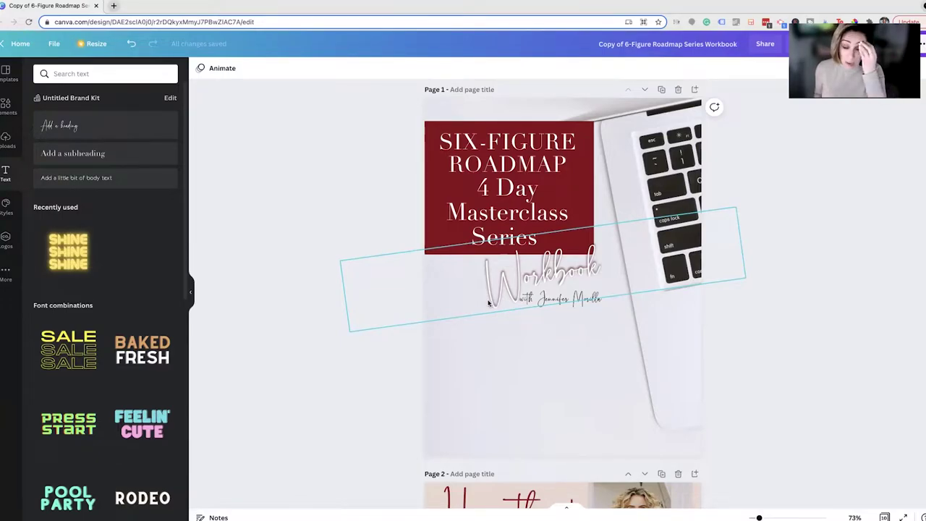
scroll(499, 326, down, 5)
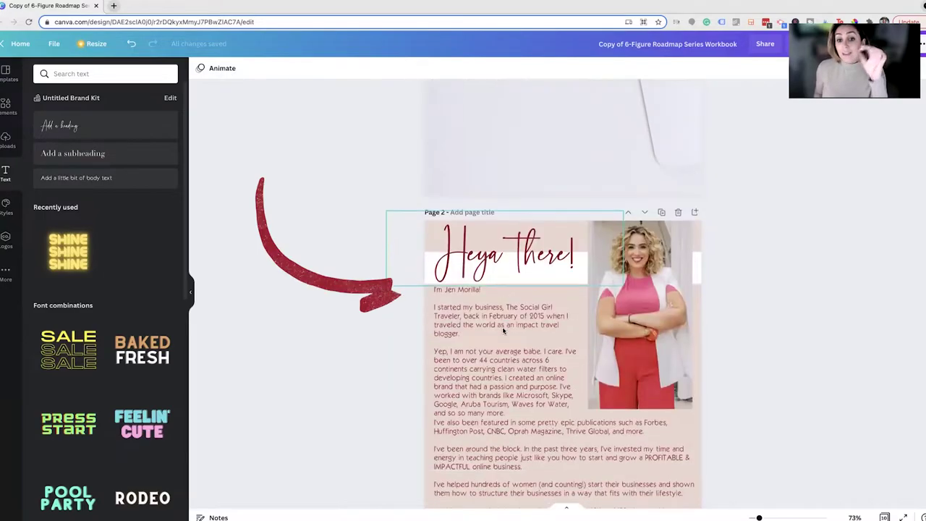
scroll(503, 331, down, 2)
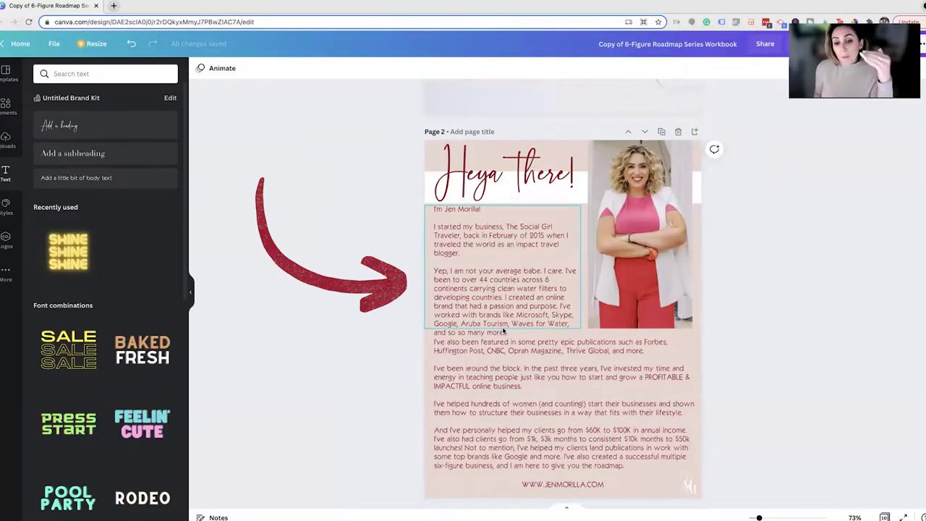
scroll(503, 331, up, 2)
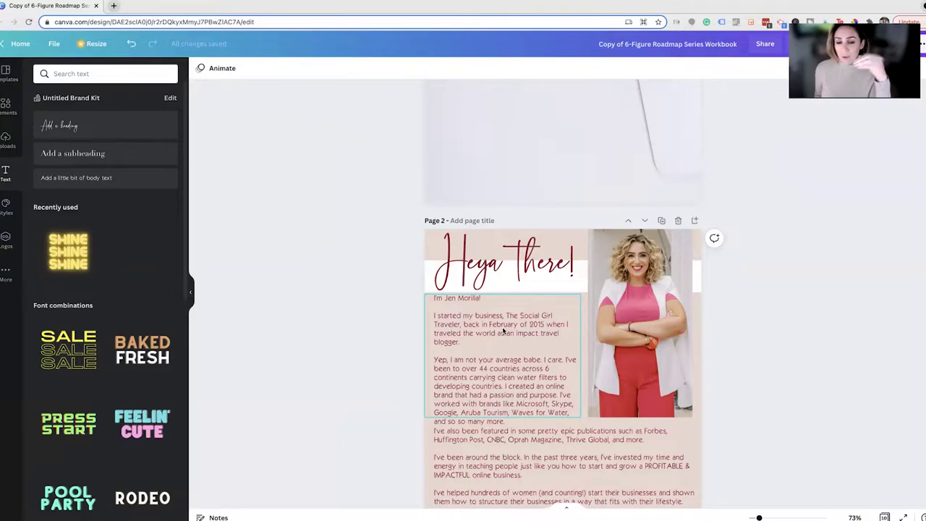
scroll(504, 330, down, 2)
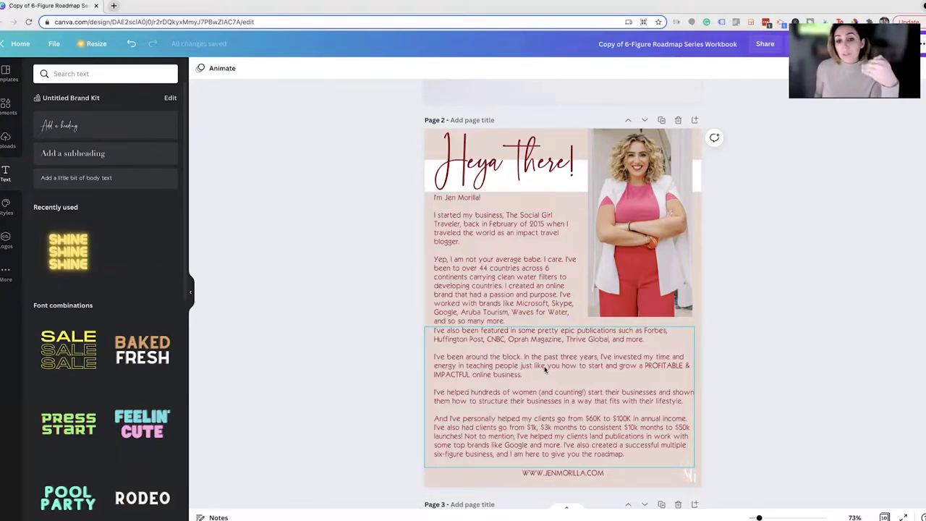
click(502, 250)
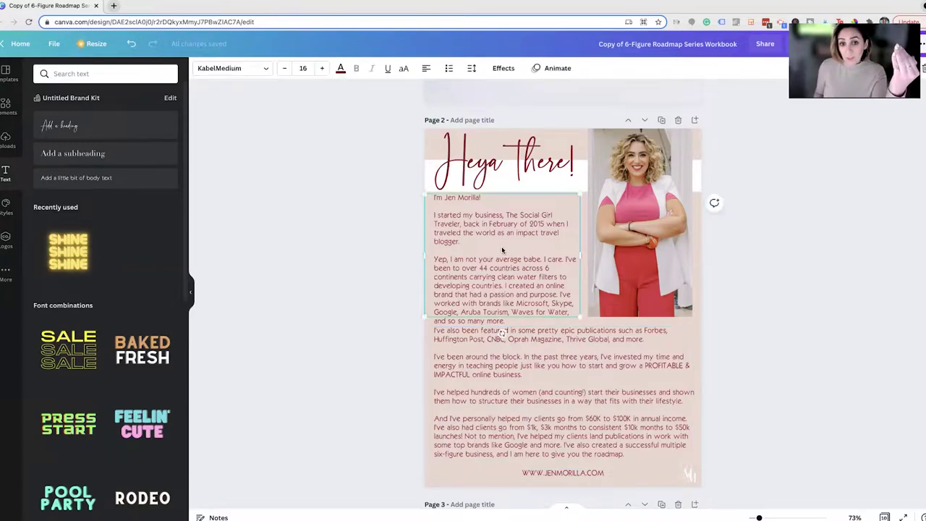
click(657, 333)
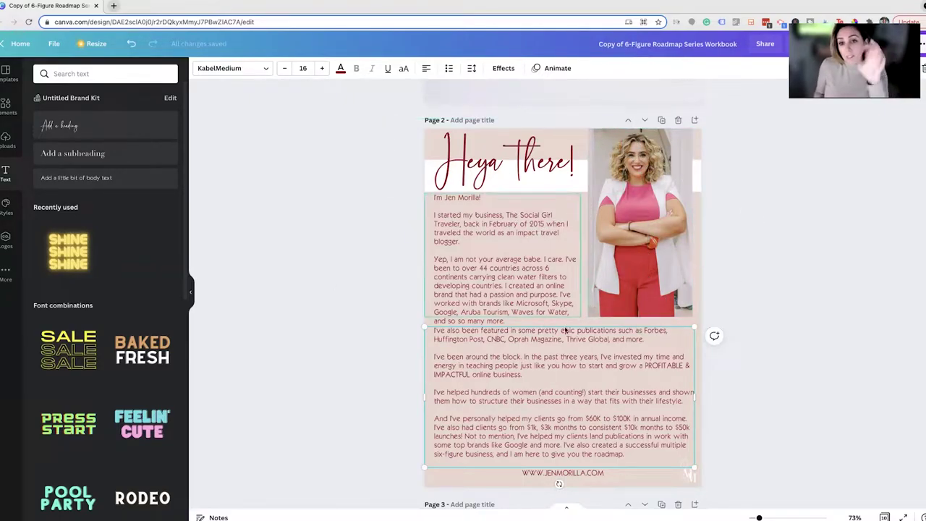
scroll(573, 343, up, 3)
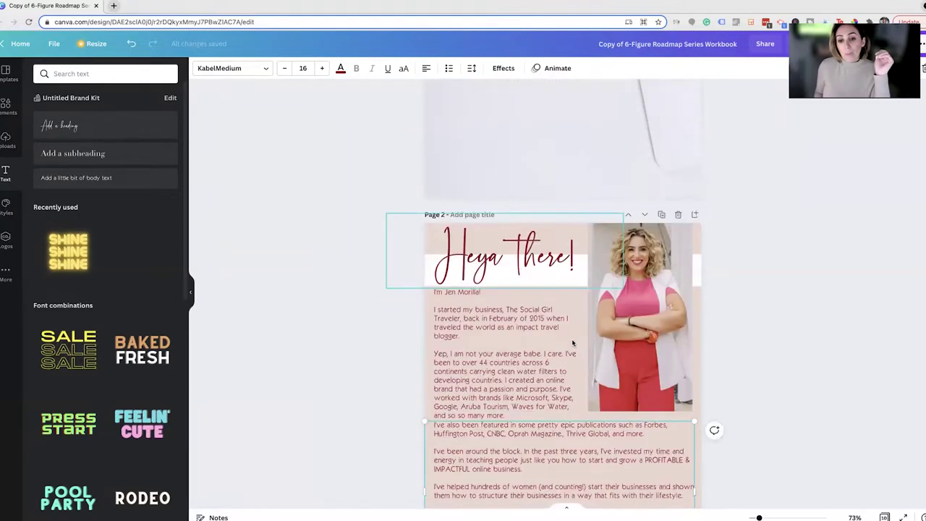
scroll(573, 342, down, 5)
scroll(572, 343, up, 2)
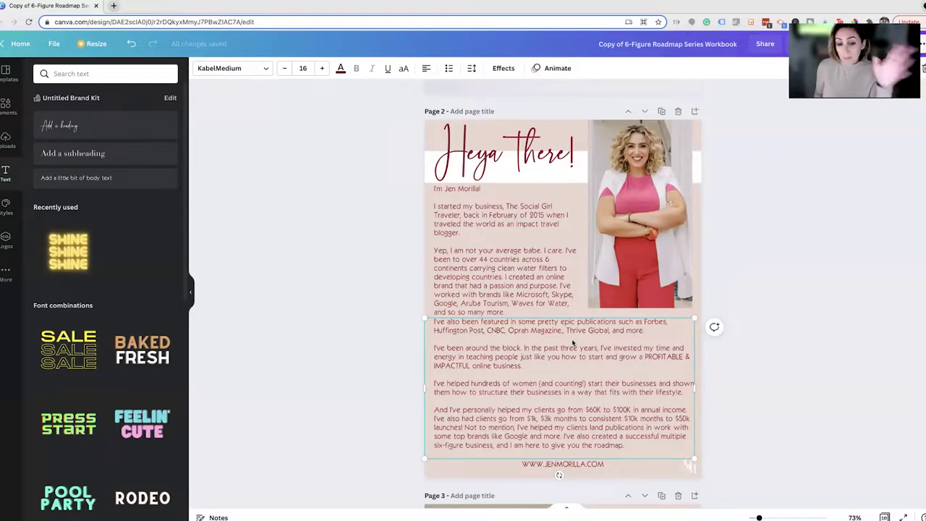
scroll(646, 388, down, 3)
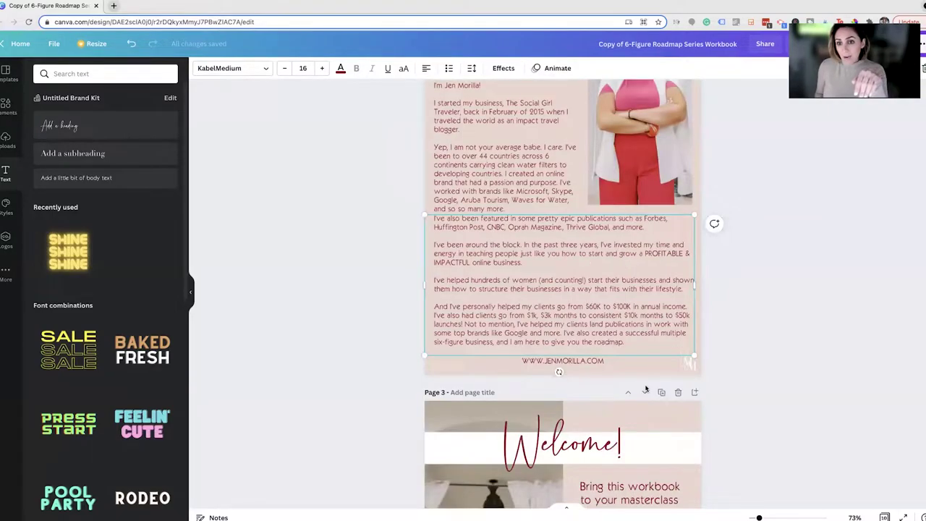
scroll(651, 362, up, 12)
scroll(682, 284, down, 10)
scroll(684, 282, down, 2)
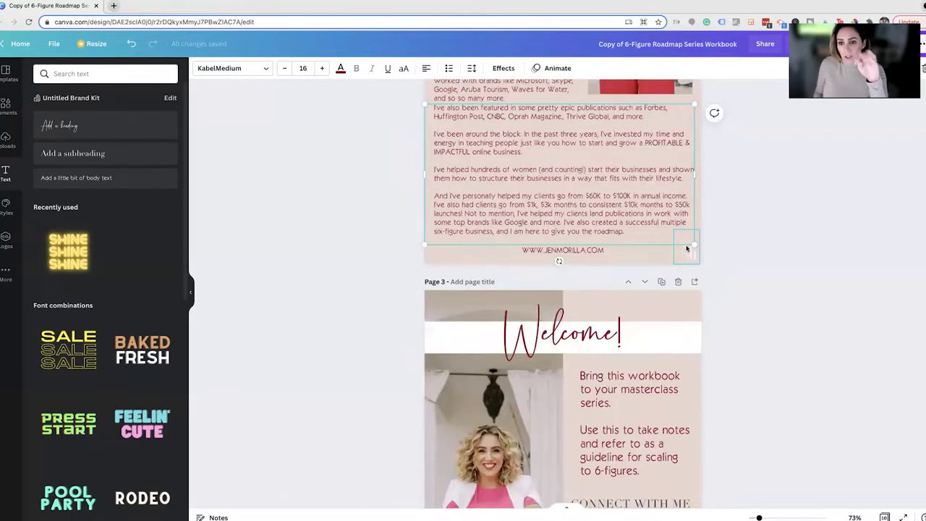
click(686, 250)
scroll(656, 264, up, 4)
scroll(655, 246, up, 8)
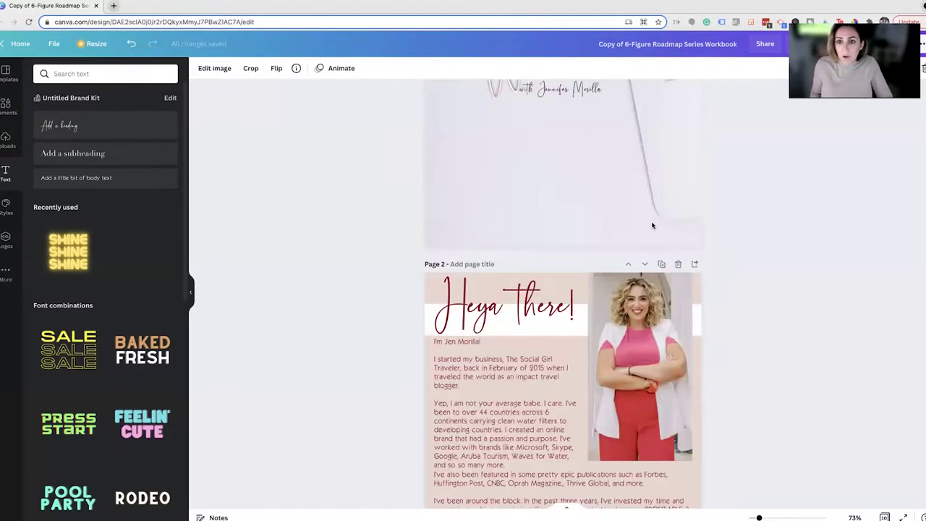
click(734, 422)
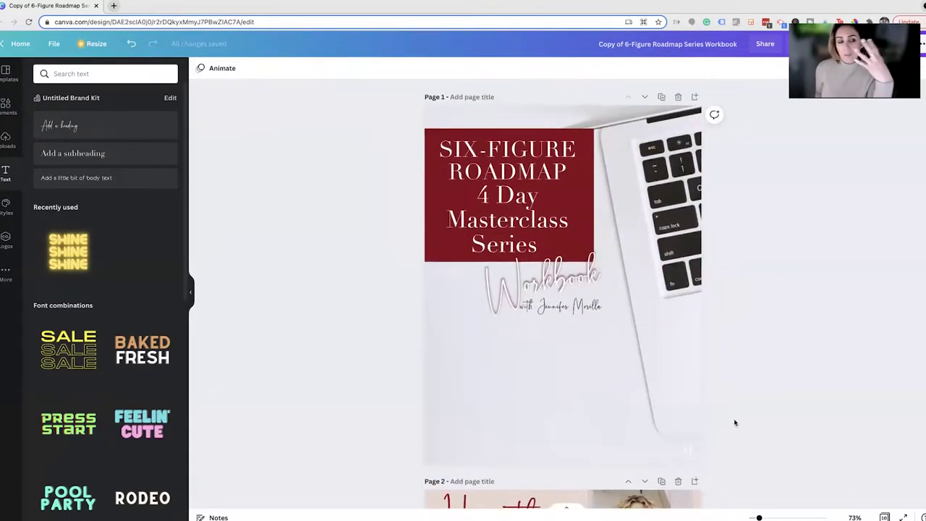
scroll(632, 415, down, 5)
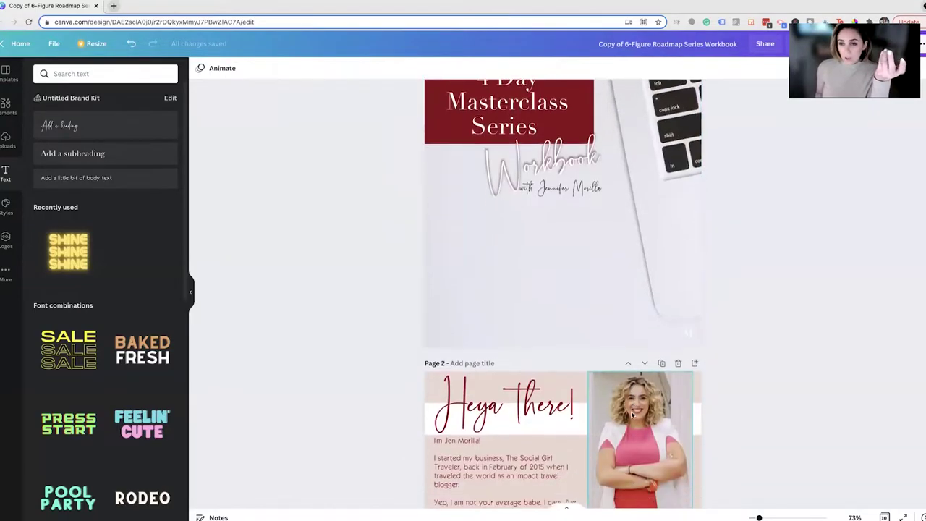
scroll(631, 415, down, 2)
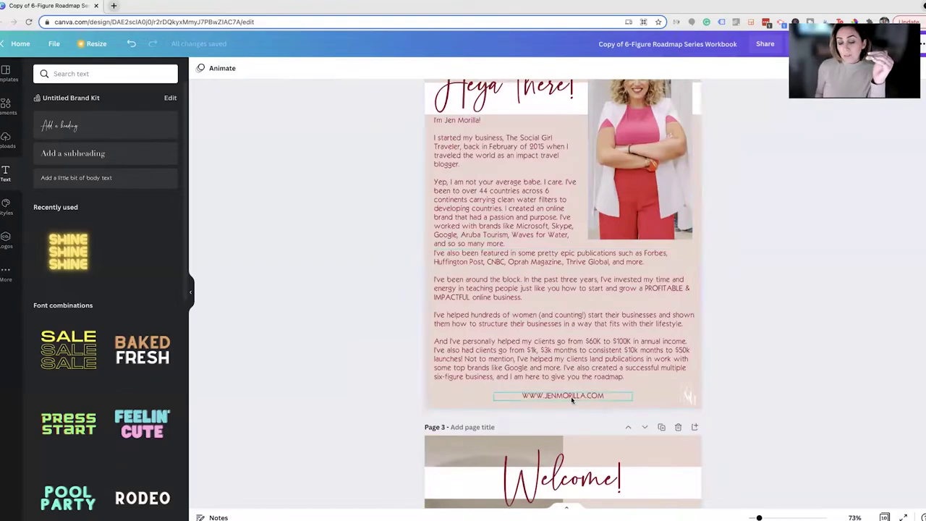
scroll(571, 400, down, 1)
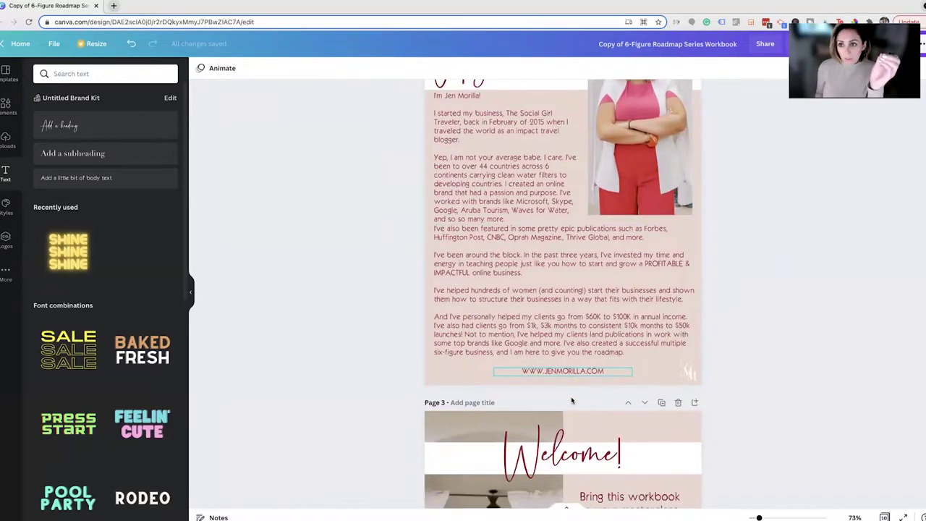
scroll(572, 400, down, 5)
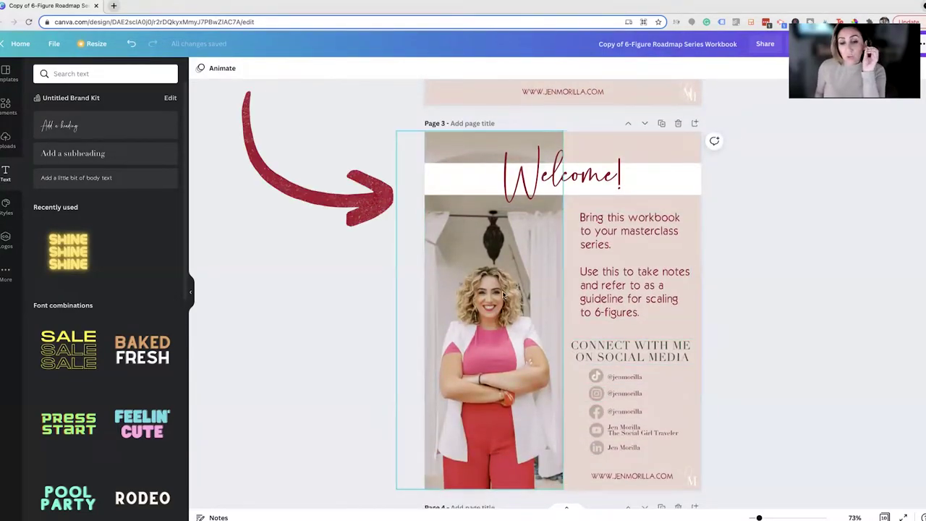
- Hide the text panel and scroll through the workbook pages
scroll(504, 293, up, 8)
scroll(505, 293, down, 7)
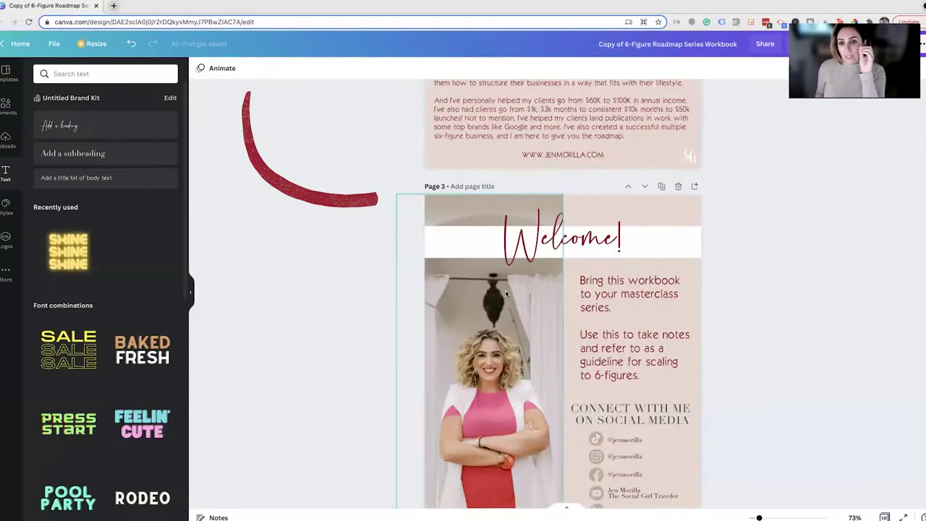
scroll(505, 293, up, 1)
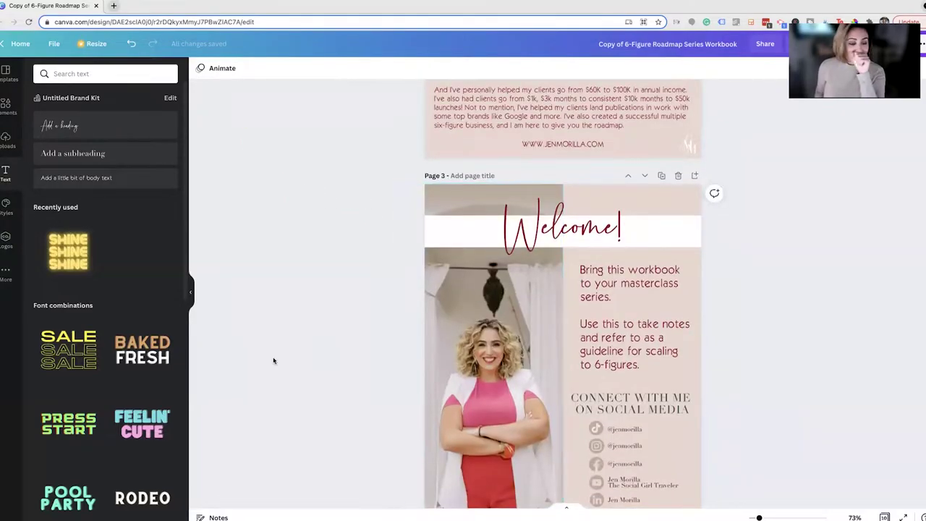
click(192, 296)
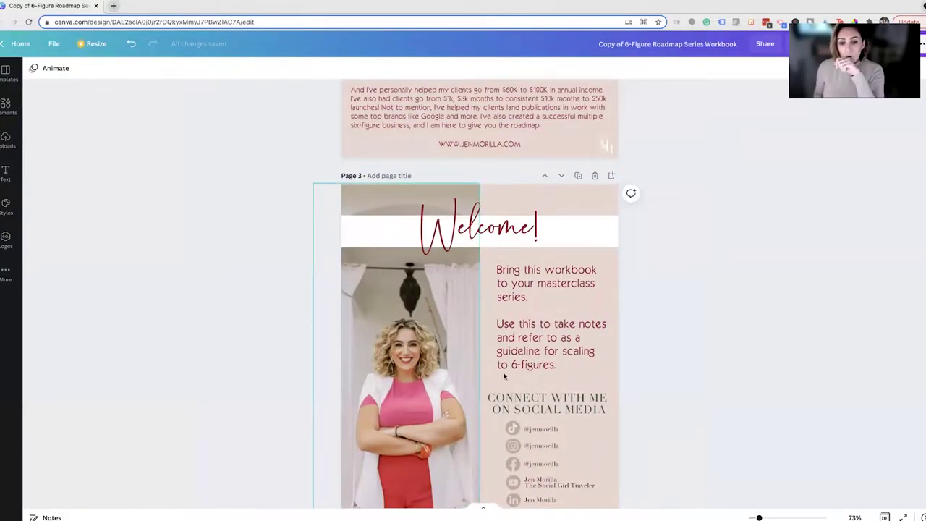
scroll(507, 347, up, 2)
scroll(530, 378, down, 5)
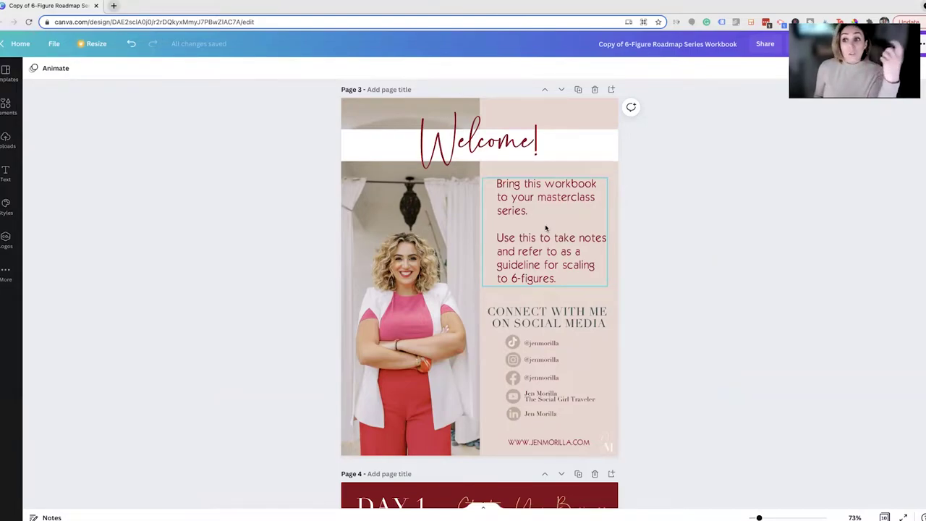
scroll(525, 246, down, 5)
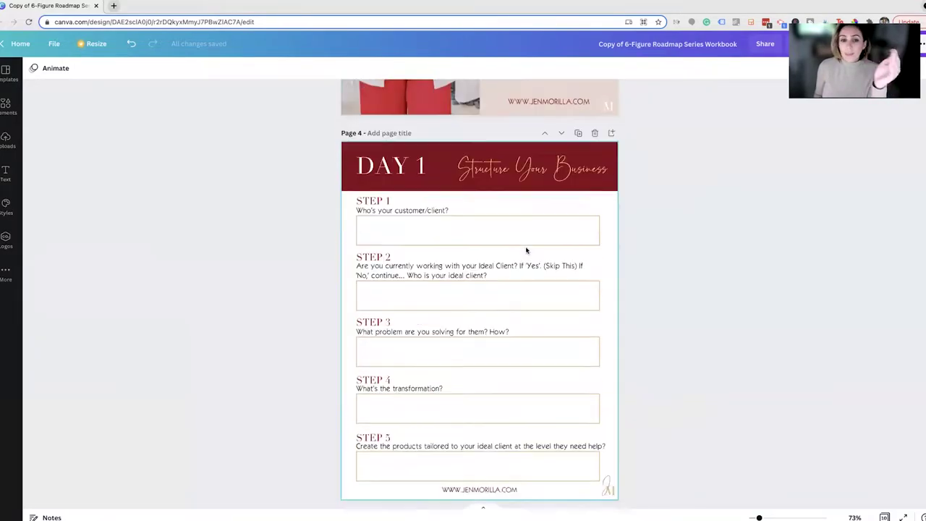
scroll(526, 249, up, 5)
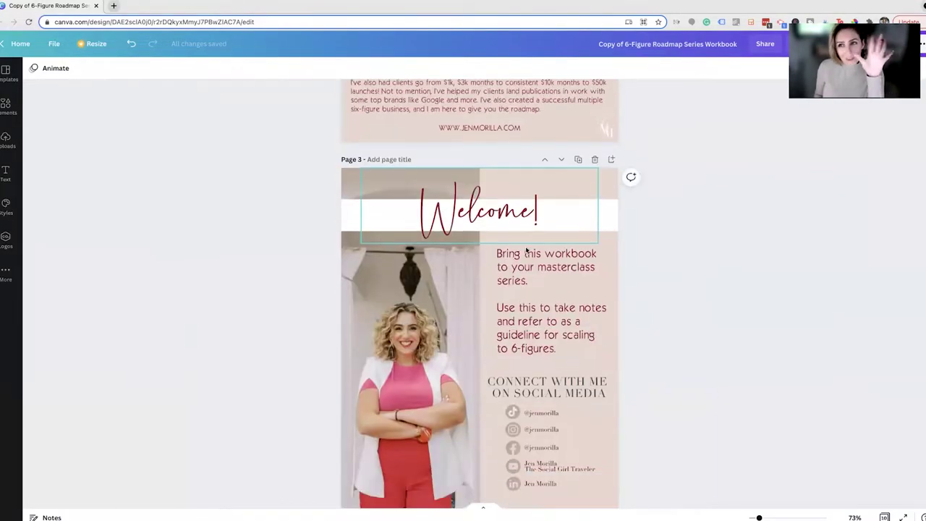
scroll(526, 249, down, 1)
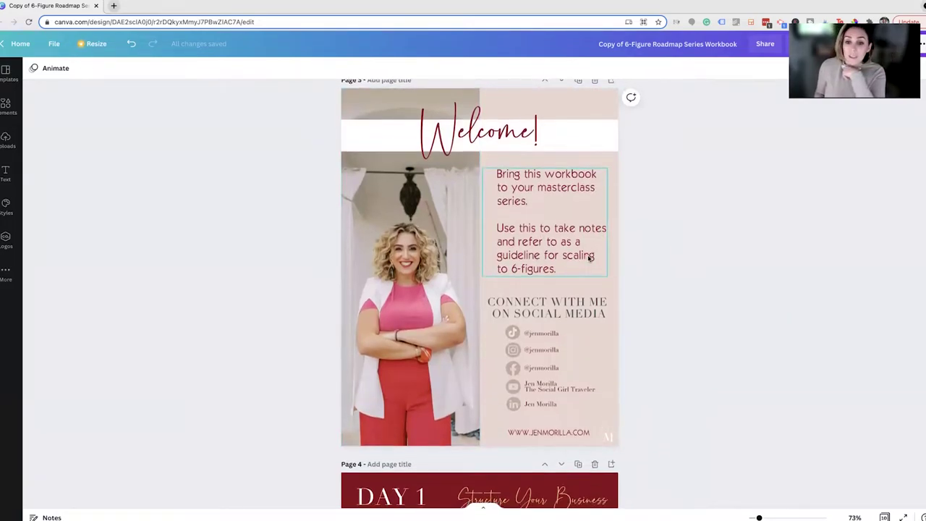
- Scroll to the page 3 Welcome layout and select the woman's portrait
scroll(590, 258, down, 1)
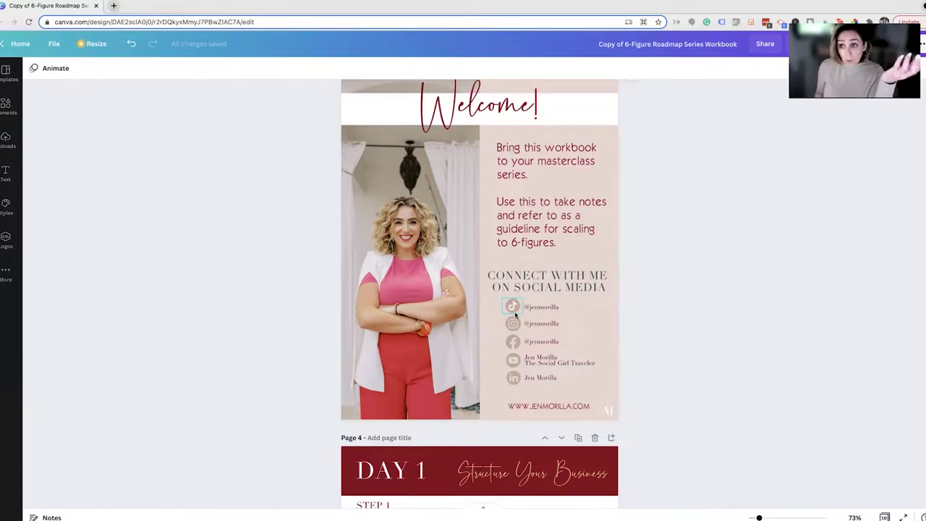
scroll(514, 311, down, 1)
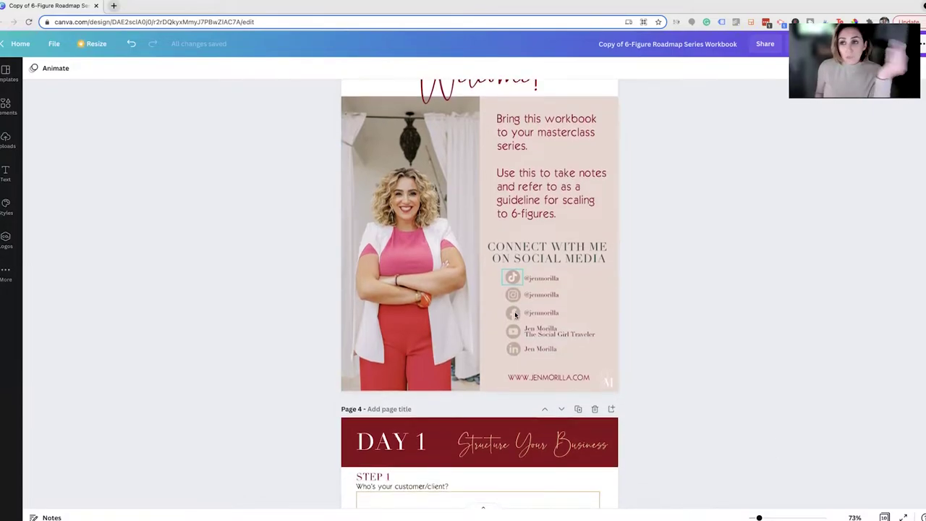
scroll(515, 315, down, 1)
scroll(515, 314, up, 2)
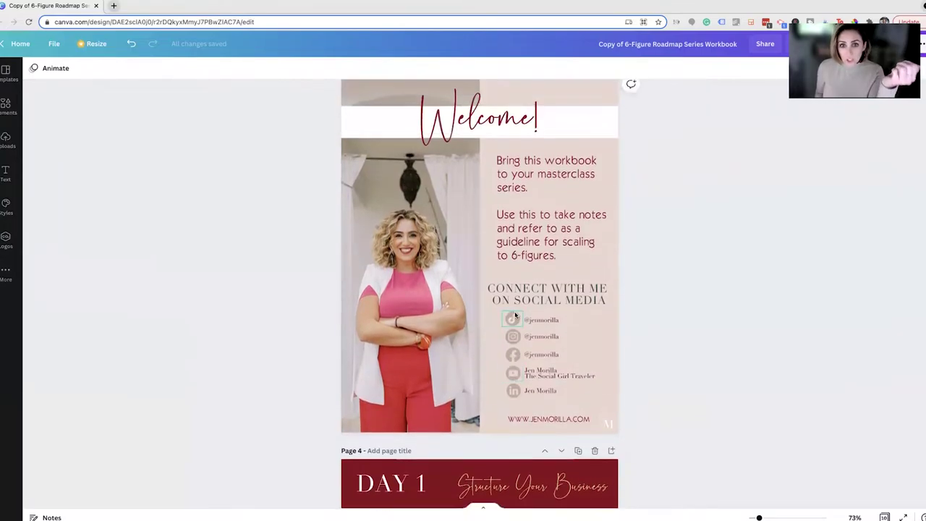
scroll(515, 315, up, 1)
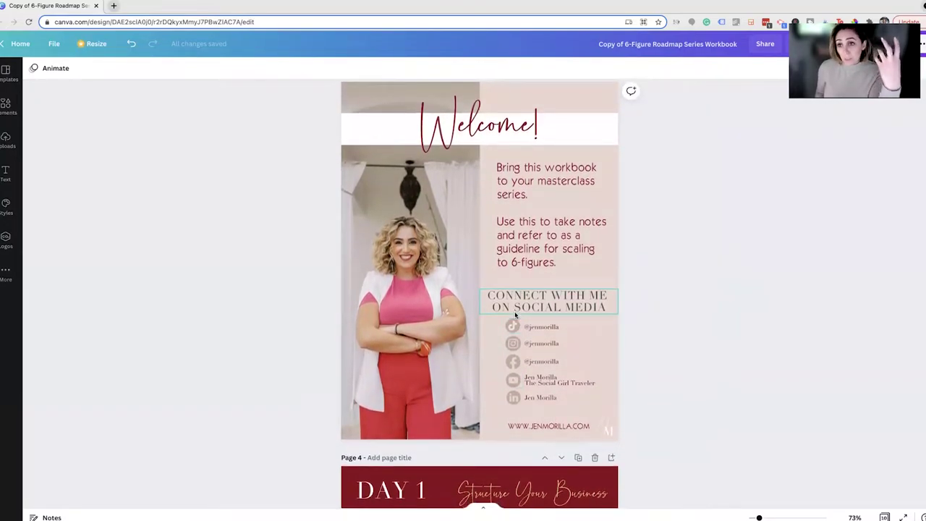
scroll(515, 311, down, 1)
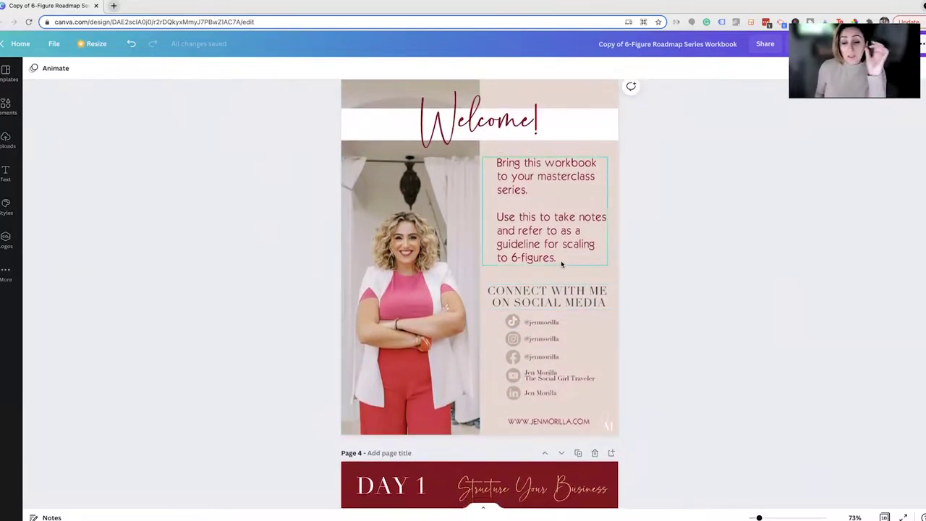
scroll(562, 264, down, 1)
scroll(562, 264, down, 2)
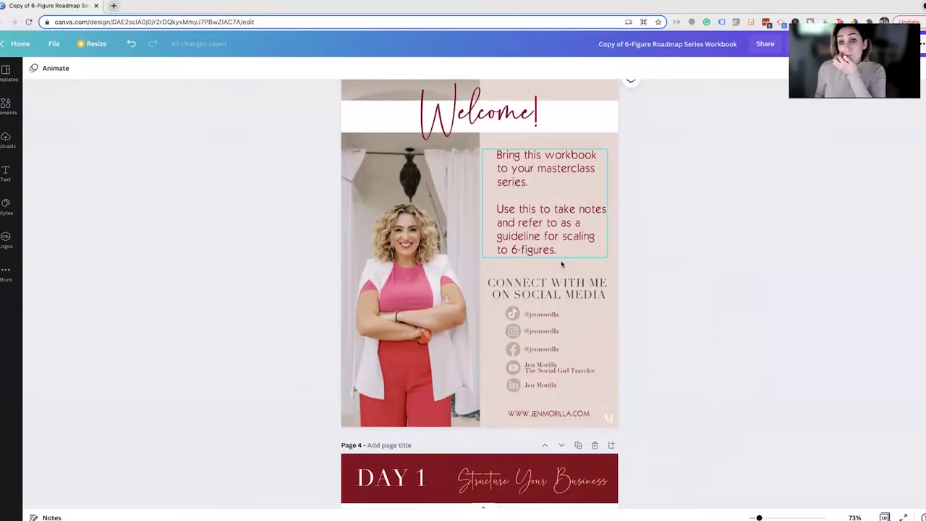
click(411, 269)
- Search Photos for 'social media' and add the phone-over-city photo
scroll(405, 362, up, 1)
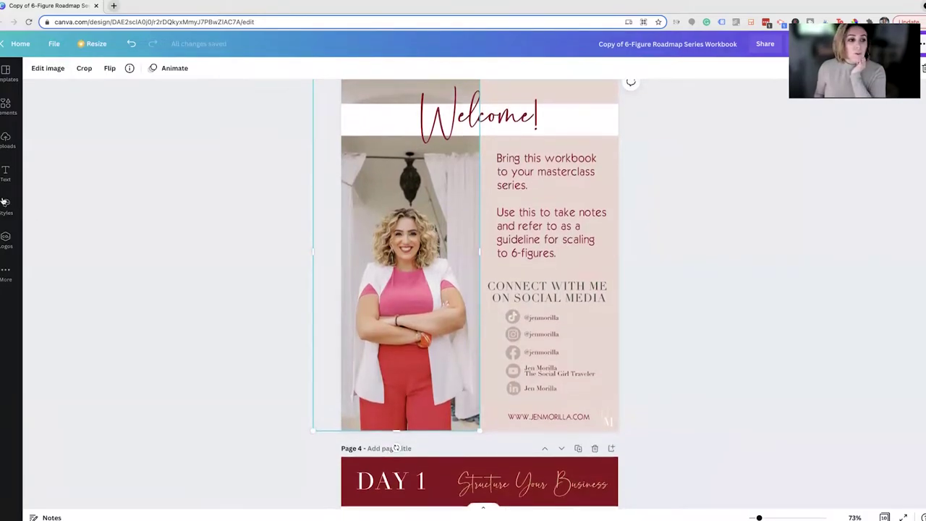
click(6, 105)
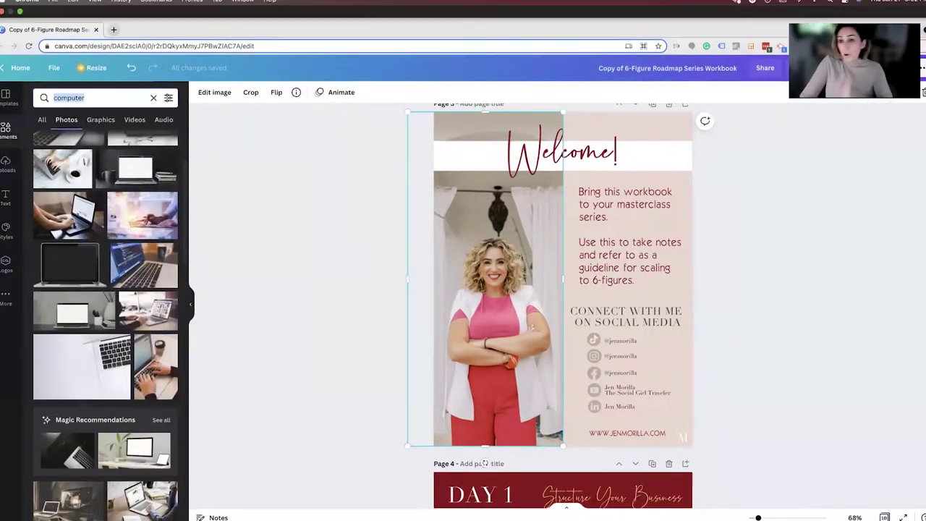
text(social media)
key(Return)
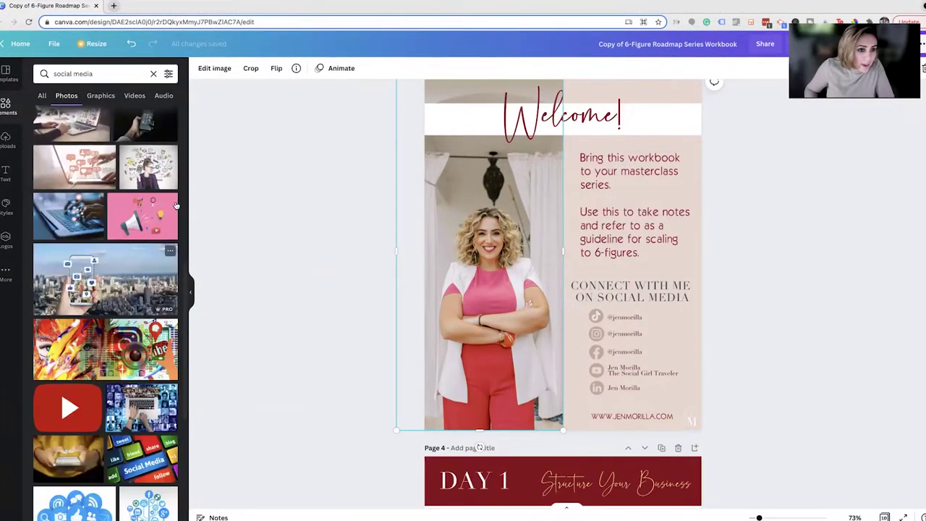
click(131, 99)
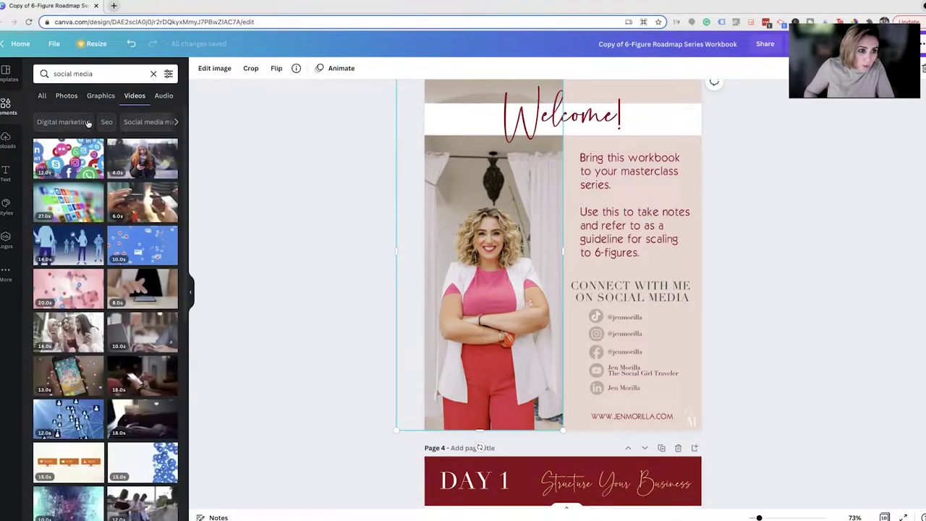
click(66, 95)
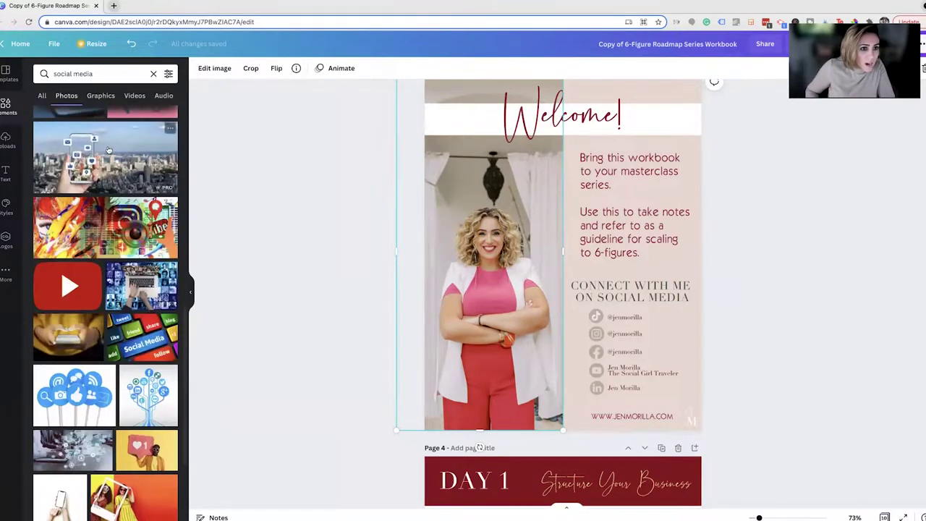
click(101, 152)
- Delete the woman's portrait and drop the new photo into the image frame
drag(536, 253, 518, 217)
key(Delete)
click(795, 284)
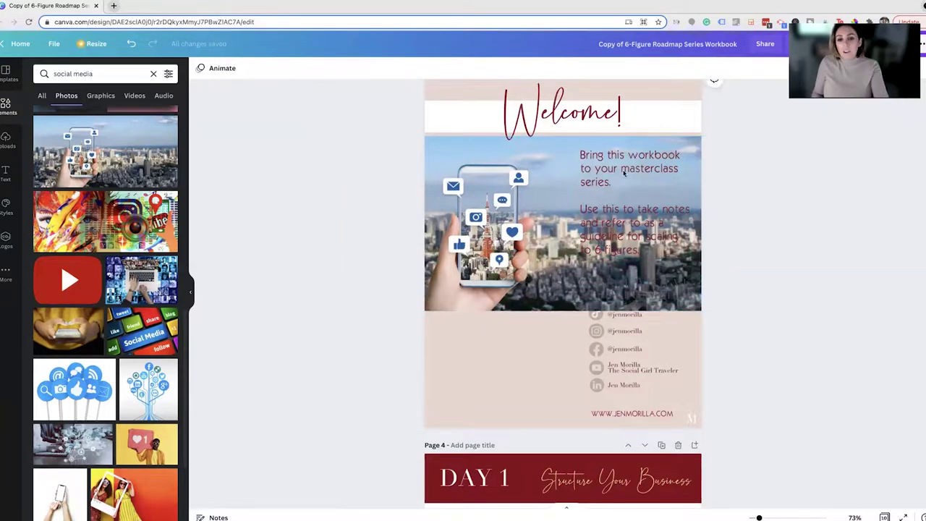
- Move the phone-over-city photo into the tall left-hand frame
click(569, 290)
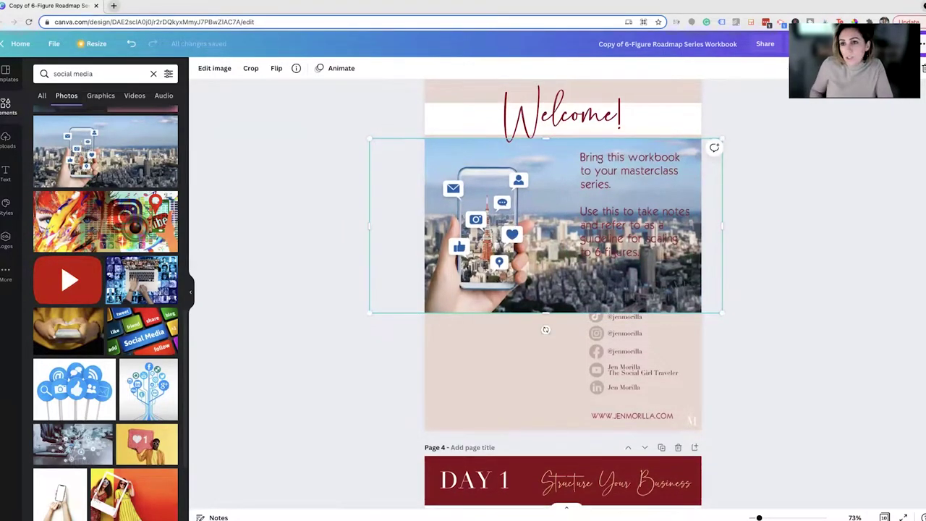
click(855, 68)
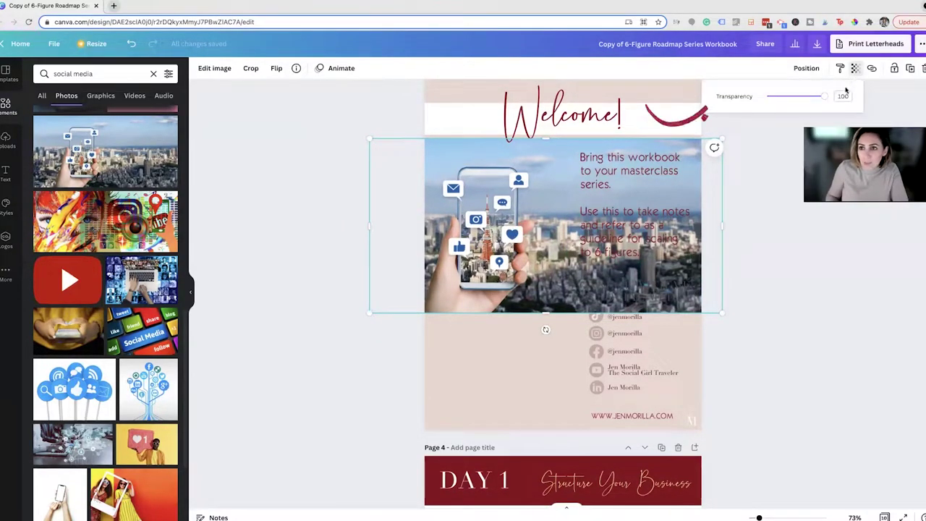
drag(825, 96, 795, 97)
drag(713, 233, 489, 337)
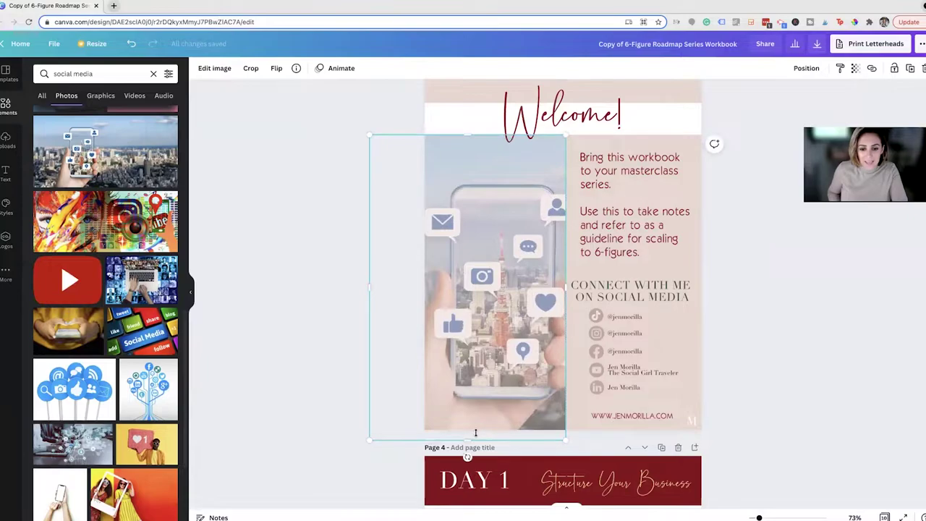
- Set the photo's transparency to about 96 and widen it slightly from the right edge
click(853, 69)
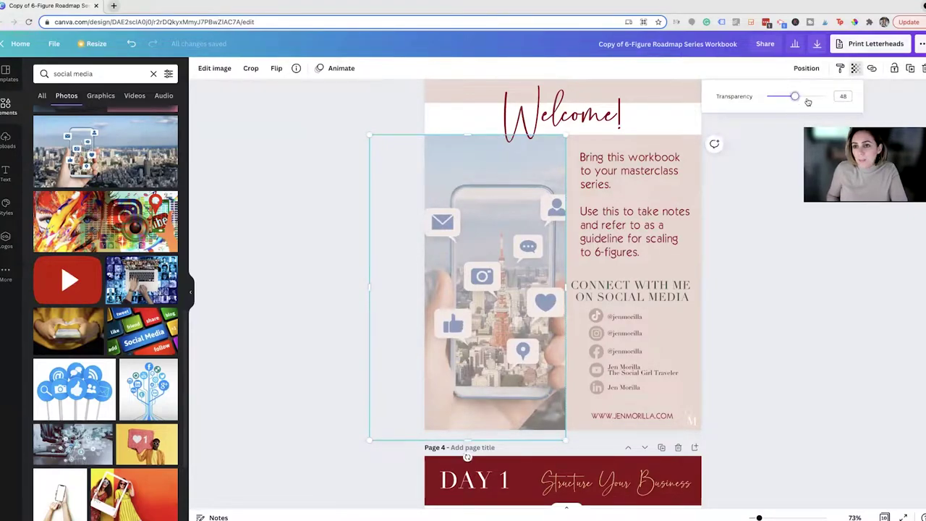
drag(808, 102, 822, 102)
drag(566, 286, 570, 286)
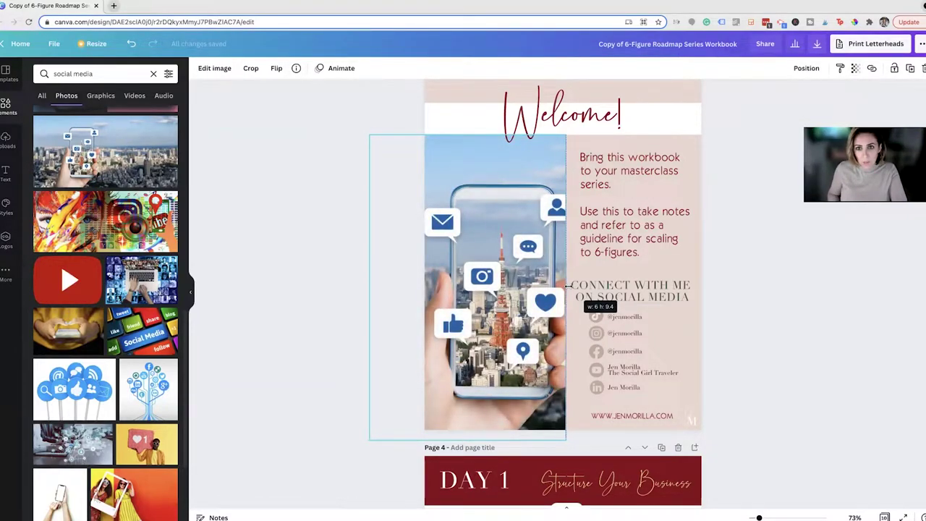
drag(568, 285, 568, 285)
click(742, 318)
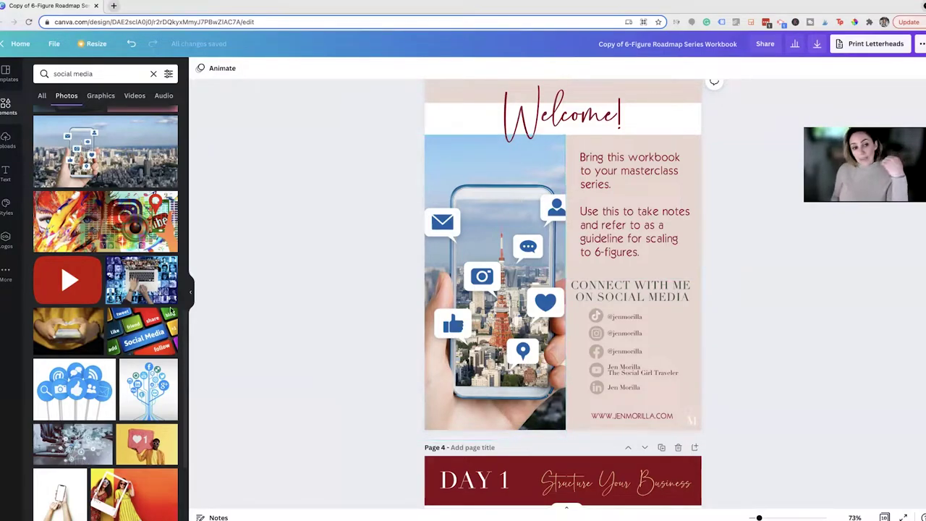
scroll(137, 370, down, 10)
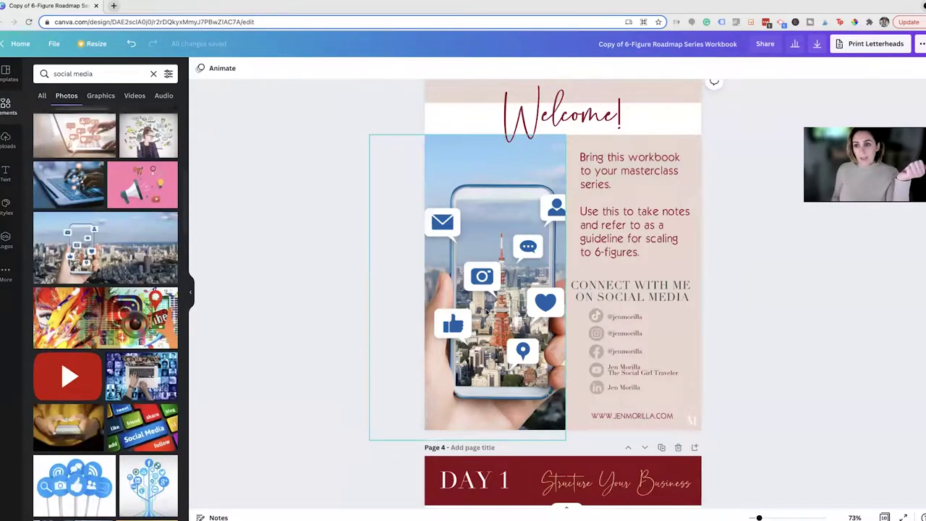
- Scroll to the Day 1 worksheet and select its Step 1 answer box
scroll(492, 310, down, 2)
scroll(492, 310, up, 5)
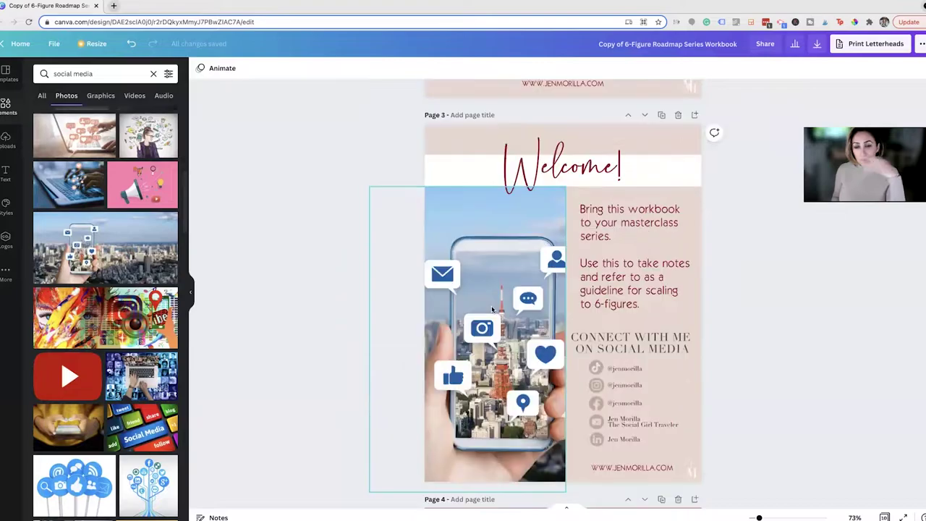
scroll(492, 310, down, 6)
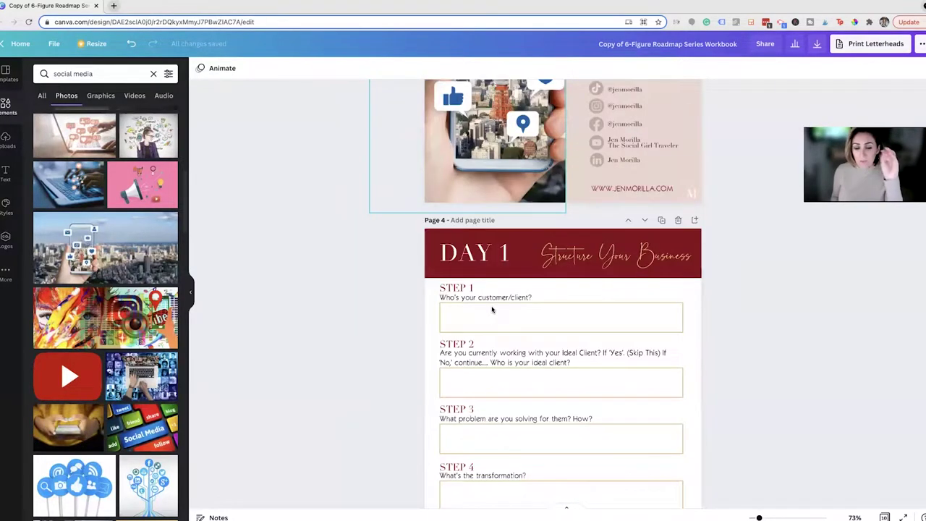
scroll(492, 310, down, 2)
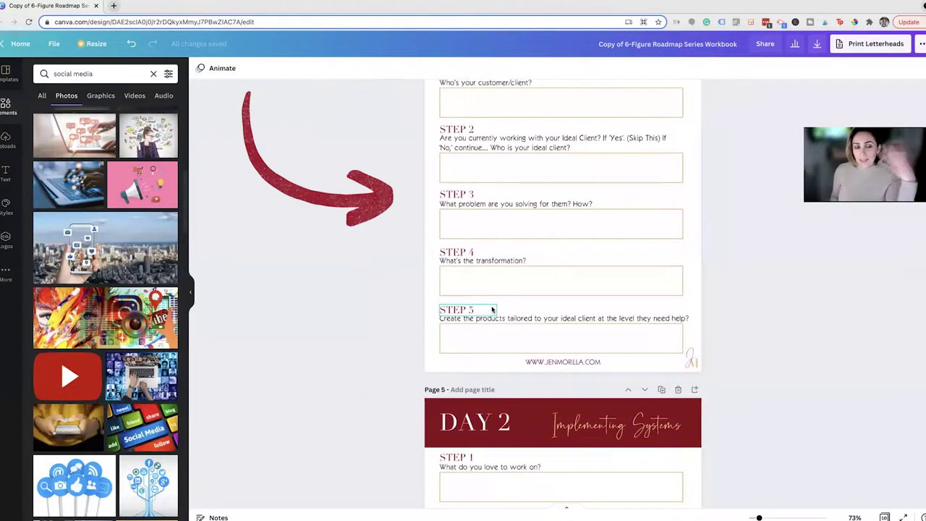
scroll(492, 310, up, 9)
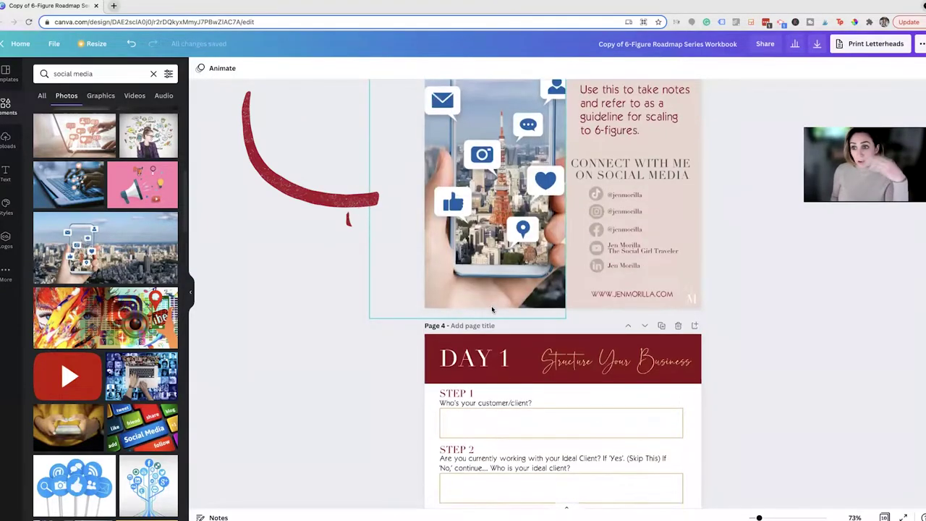
scroll(492, 309, down, 4)
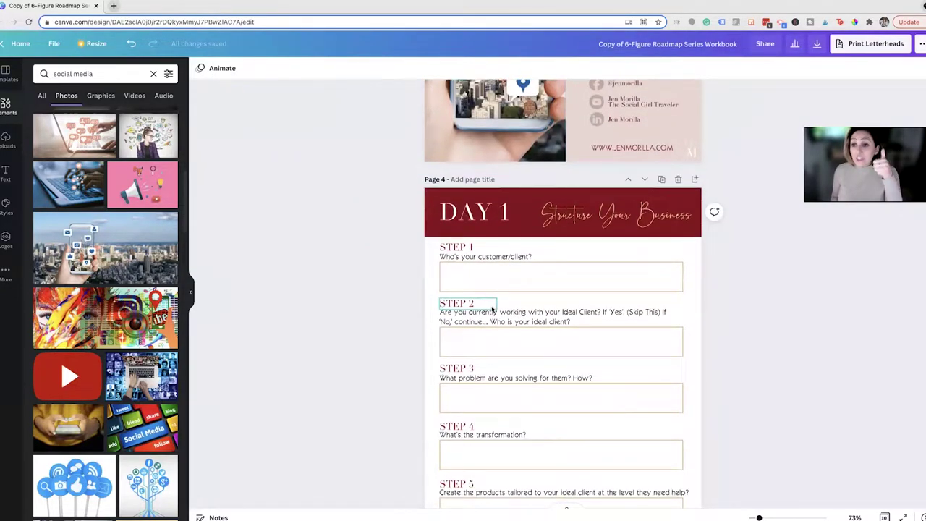
scroll(492, 309, down, 3)
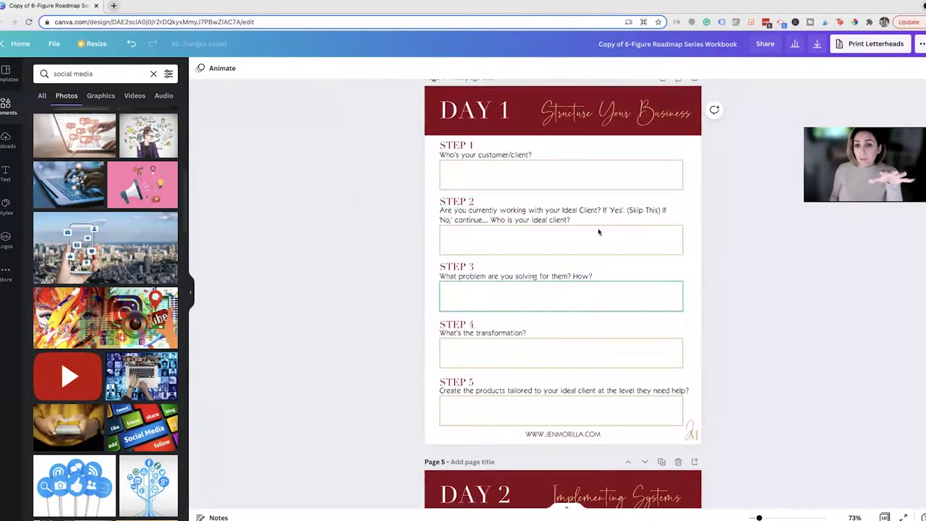
scroll(595, 362, down, 1)
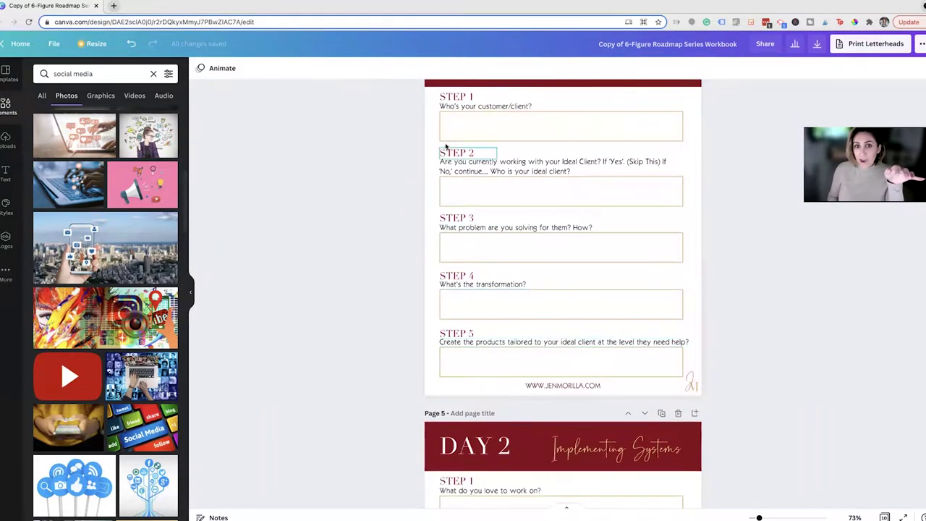
click(447, 115)
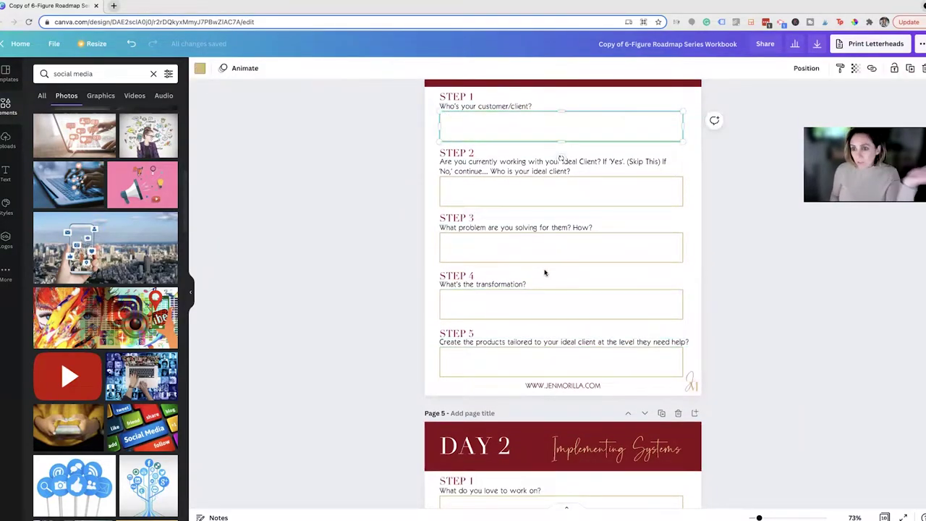
- Scroll through the later Day pages and back to the Day 1 worksheet on page 4
scroll(545, 272, down, 20)
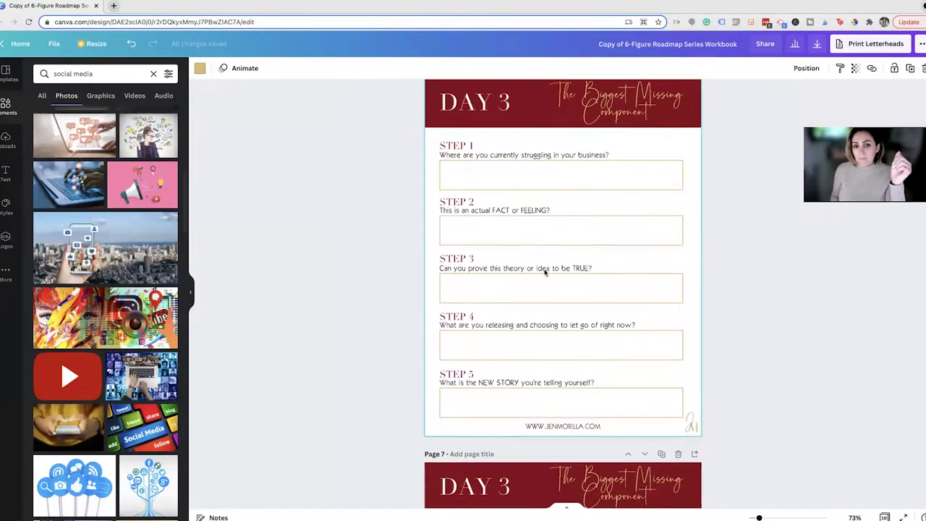
scroll(544, 272, down, 3)
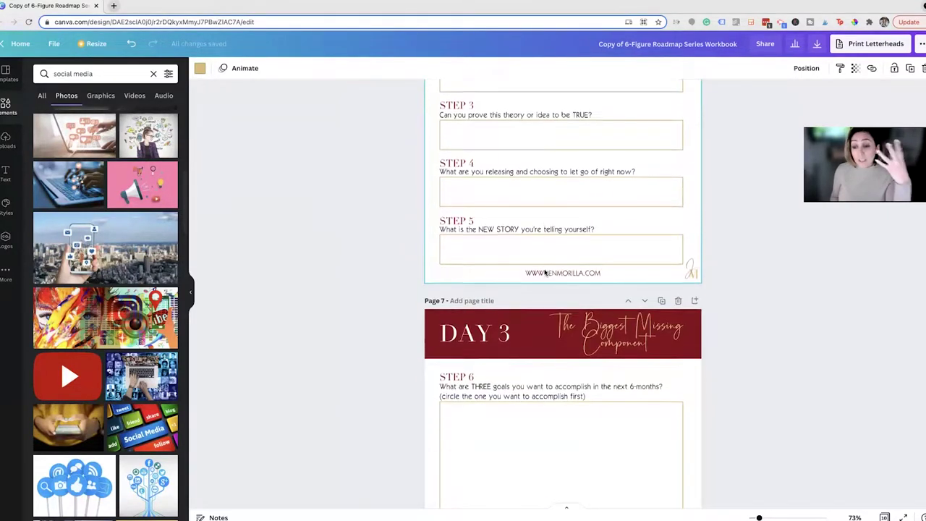
scroll(545, 272, down, 1)
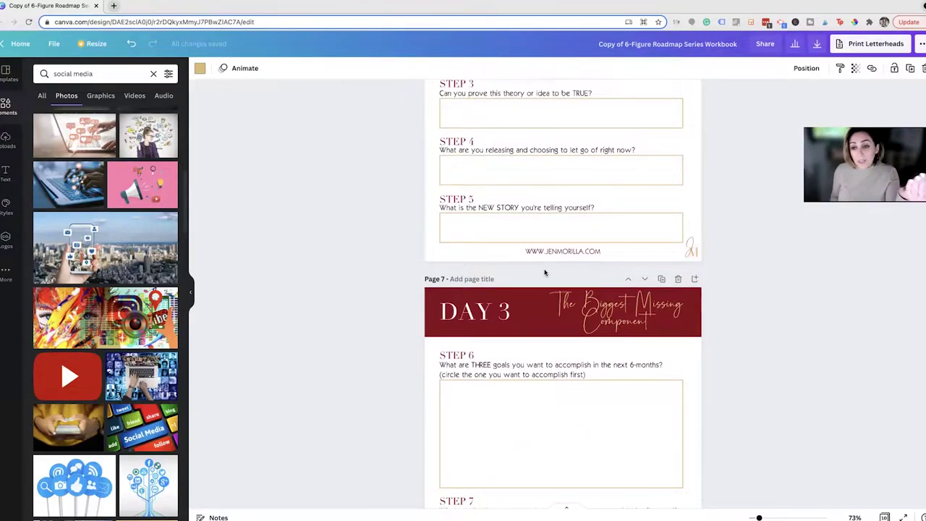
scroll(545, 272, down, 1)
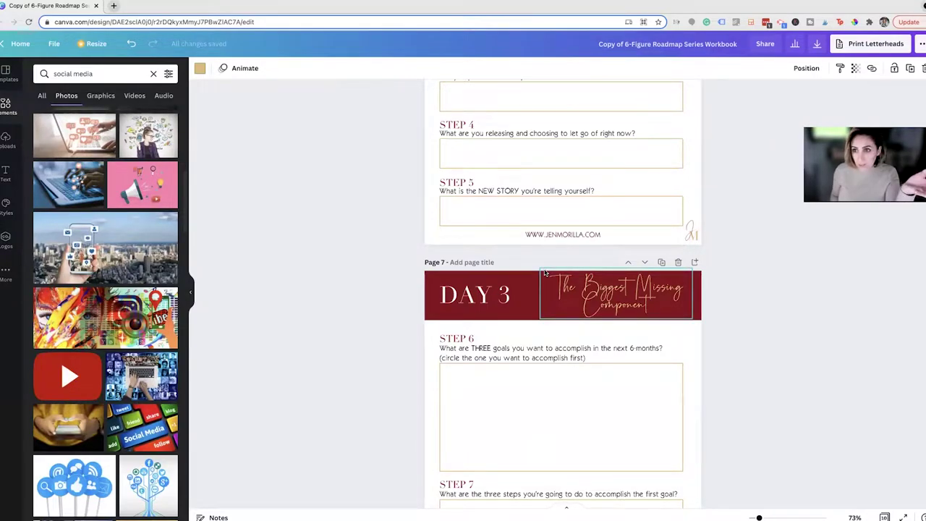
scroll(544, 272, down, 5)
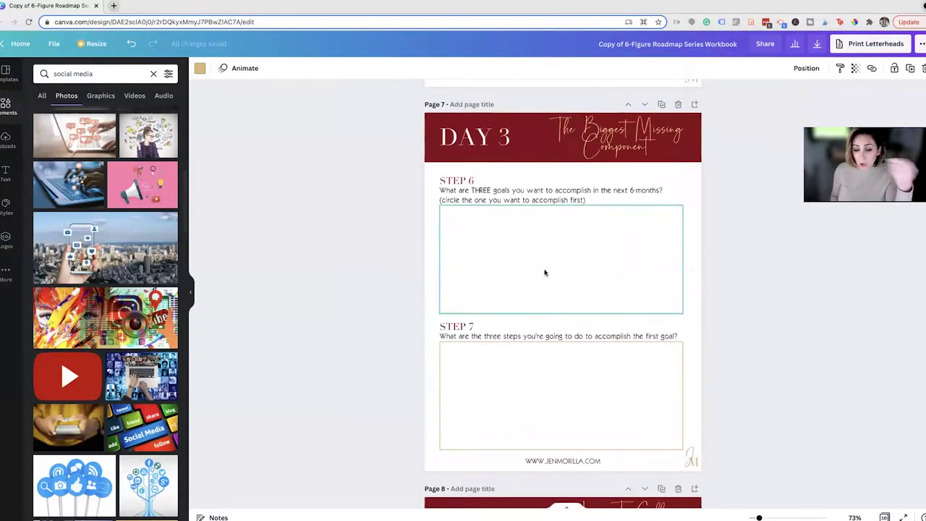
scroll(545, 272, down, 18)
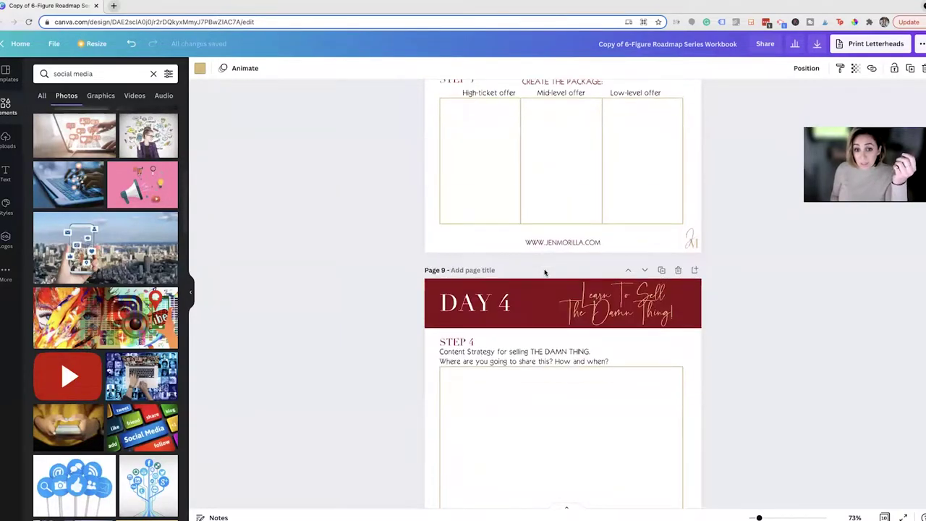
scroll(545, 272, down, 12)
scroll(545, 272, up, 18)
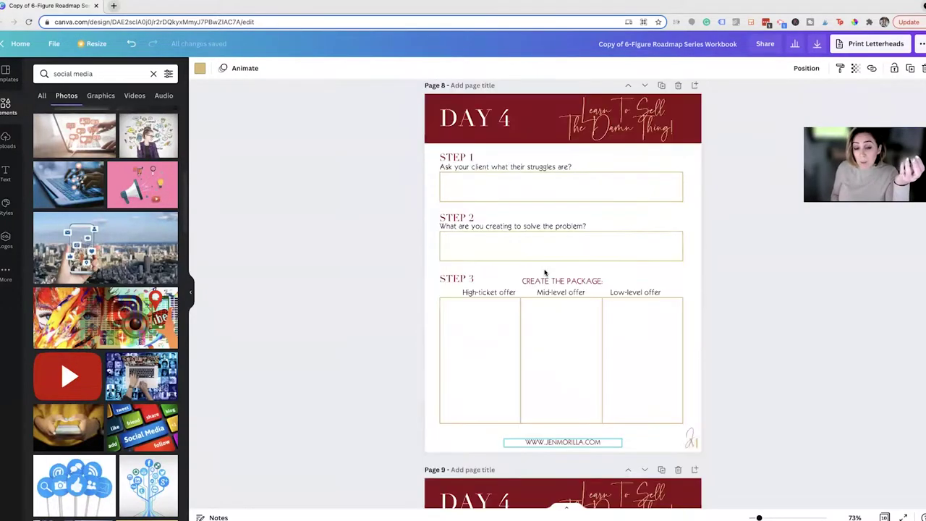
scroll(545, 272, up, 20)
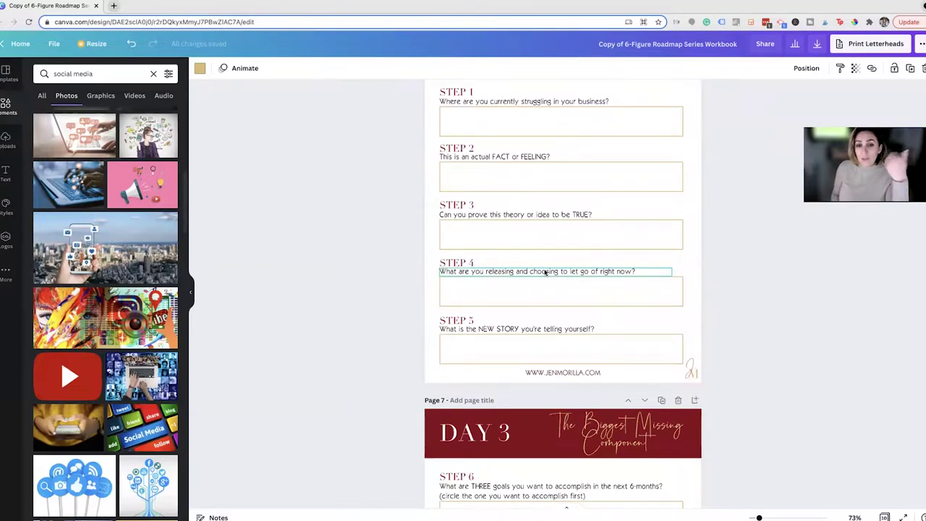
scroll(545, 272, up, 9)
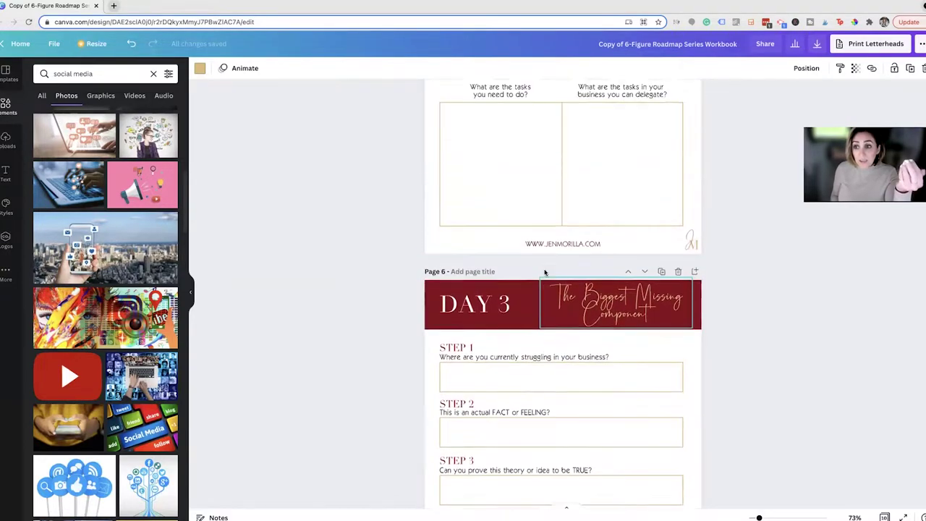
scroll(545, 272, down, 6)
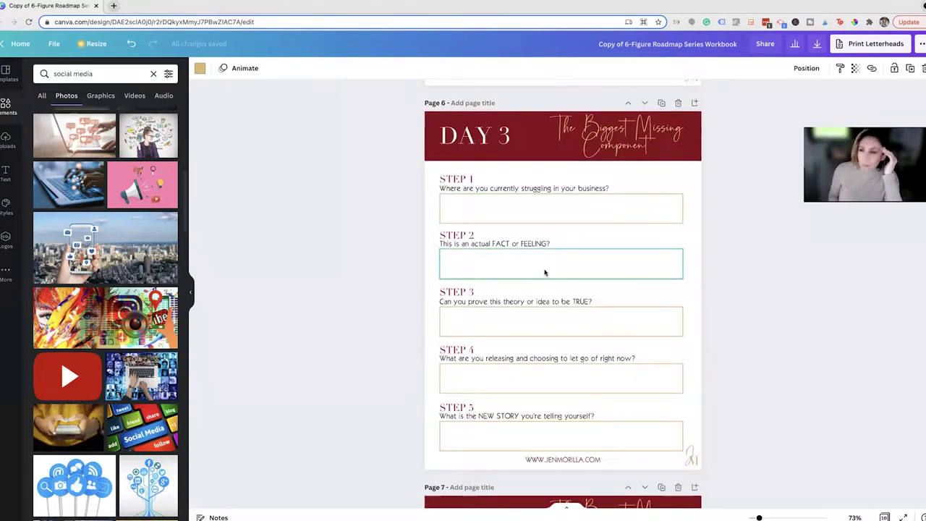
scroll(545, 272, down, 1)
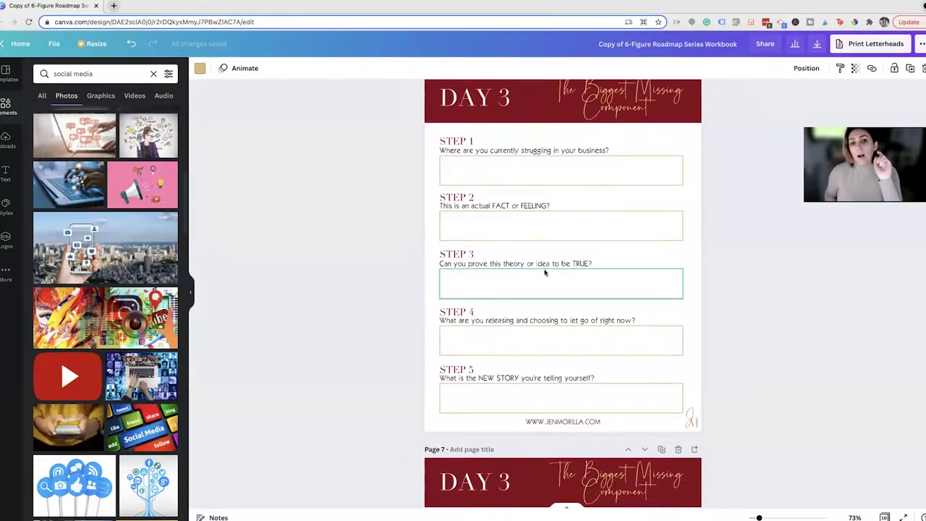
scroll(544, 272, up, 20)
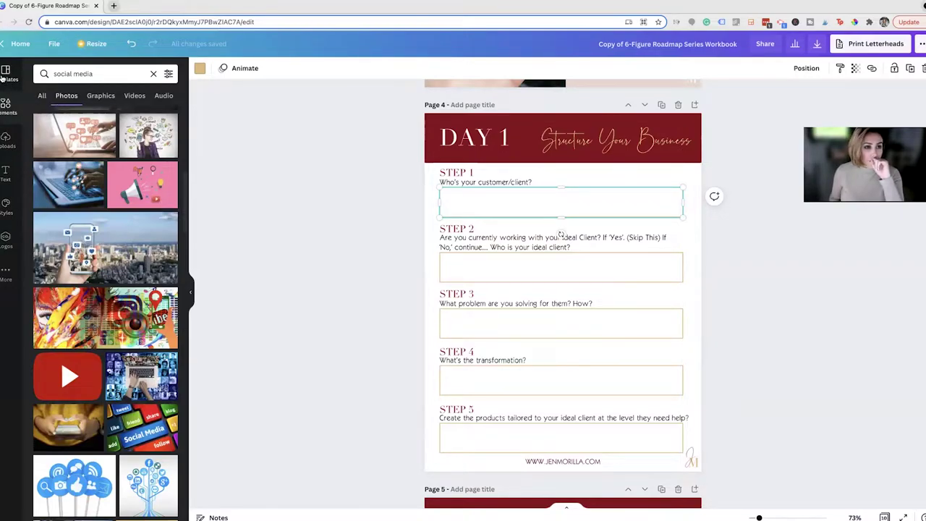
- Clear the 'social media' Elements search and open the full Lines & Shapes collection
click(6, 173)
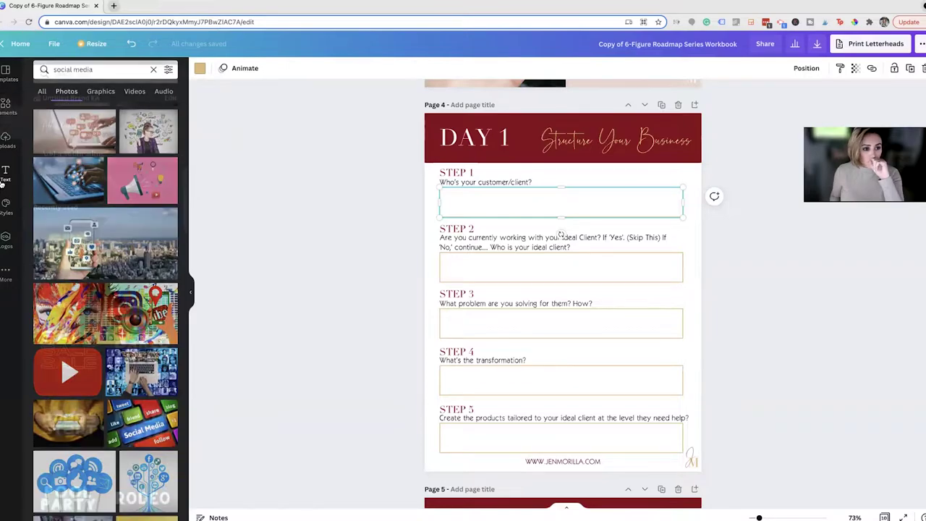
click(4, 110)
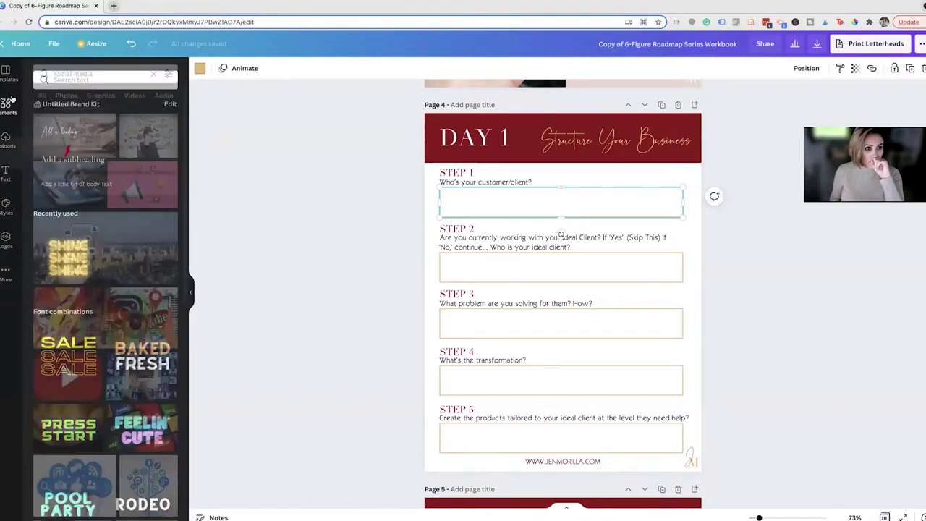
click(152, 75)
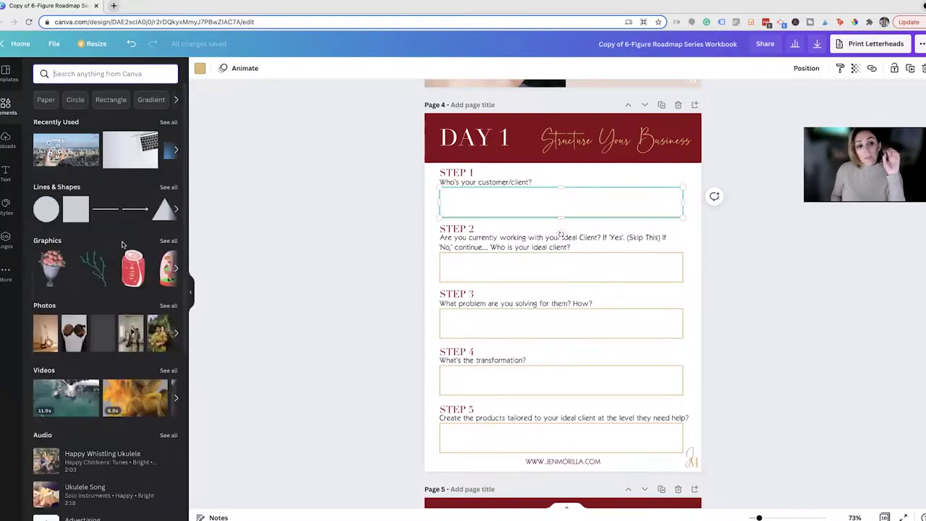
scroll(122, 245, down, 3)
scroll(122, 245, down, 3)
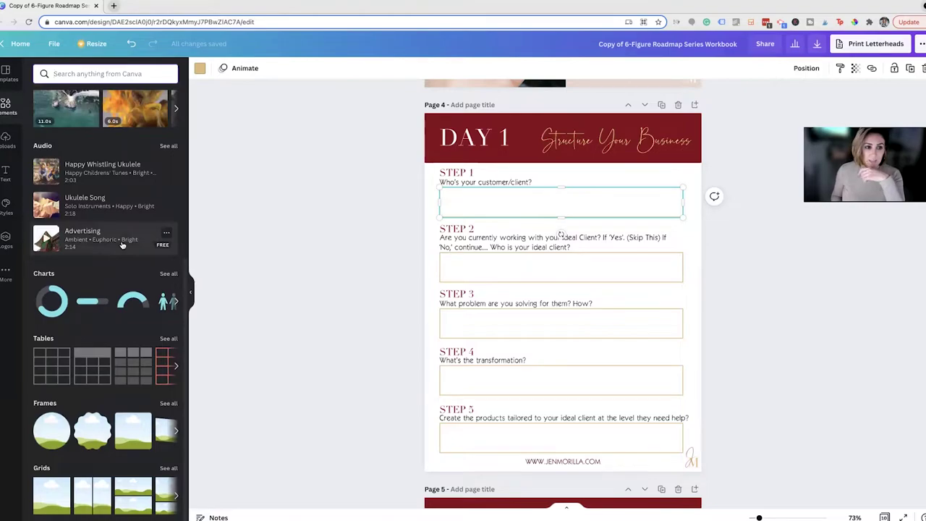
scroll(105, 327, up, 5)
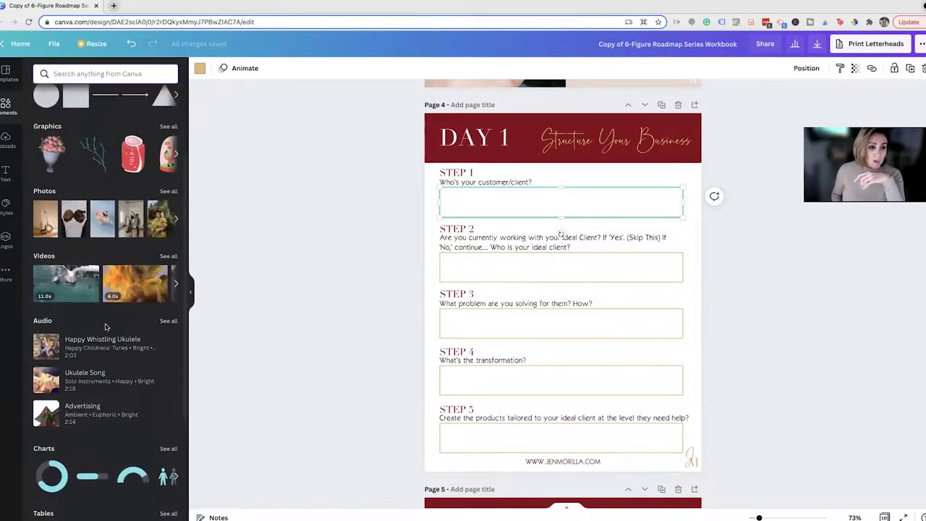
scroll(105, 328, up, 2)
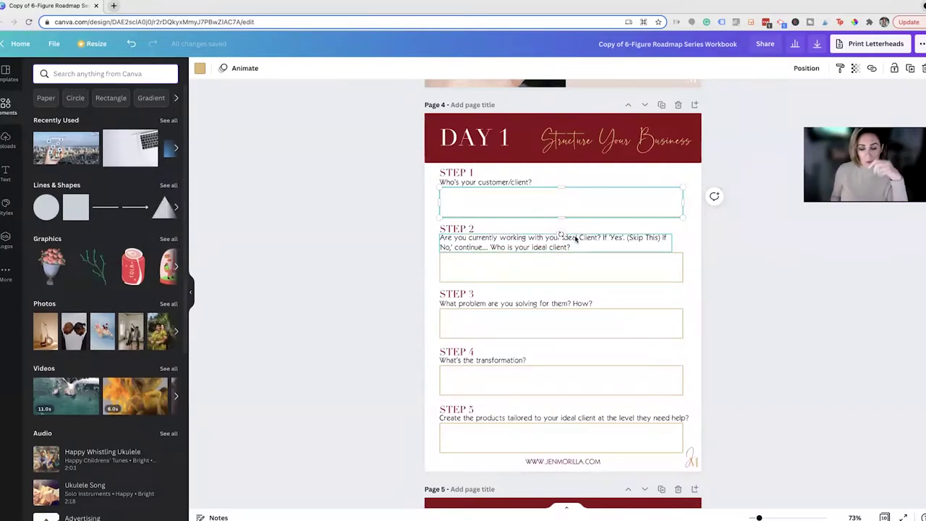
click(178, 208)
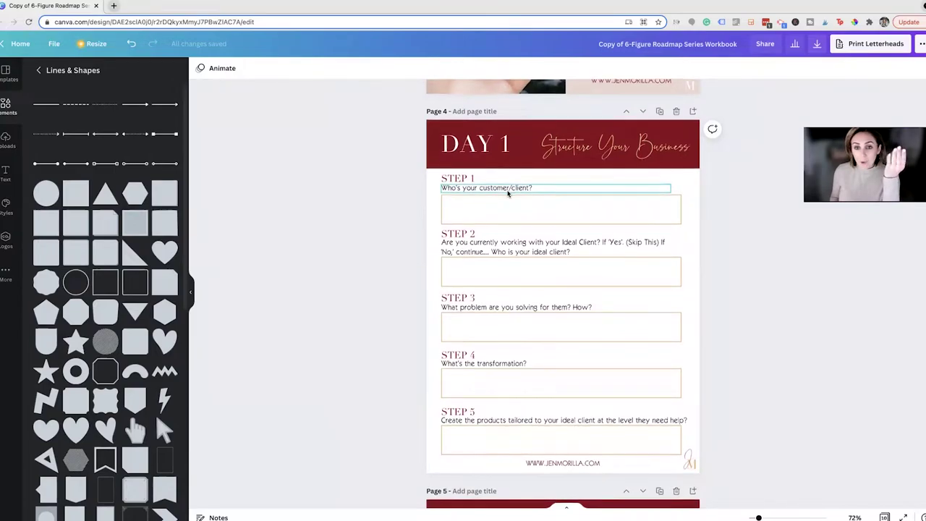
- Add a subheading text box under STEP 1 on the Day 1 page, then delete it
click(508, 191)
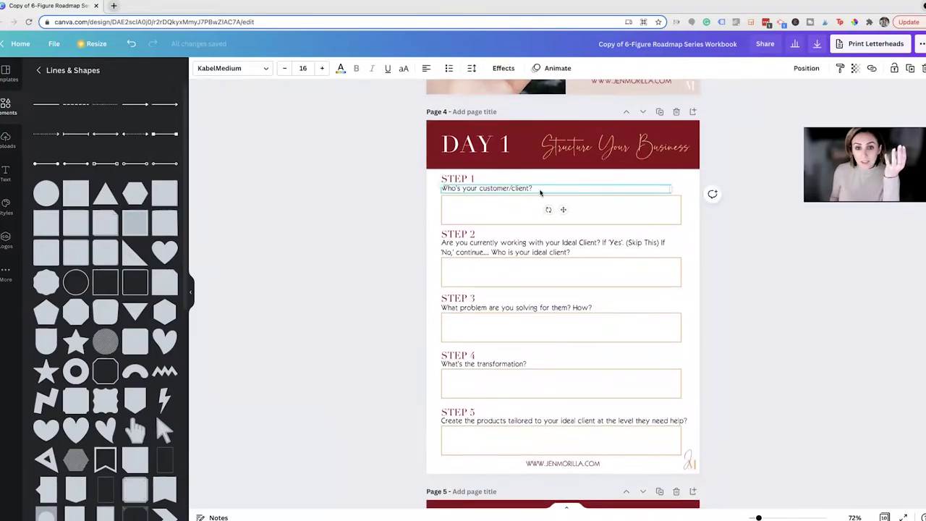
click(4, 175)
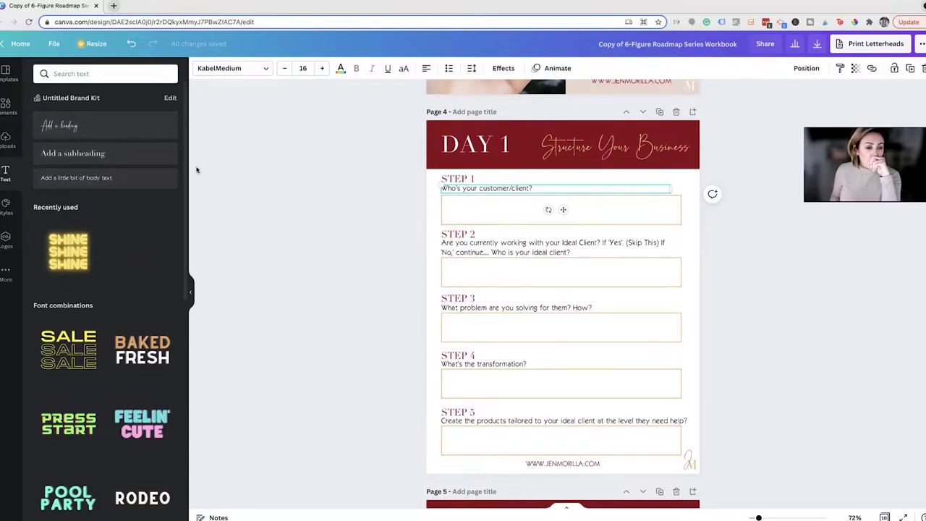
drag(61, 153, 565, 196)
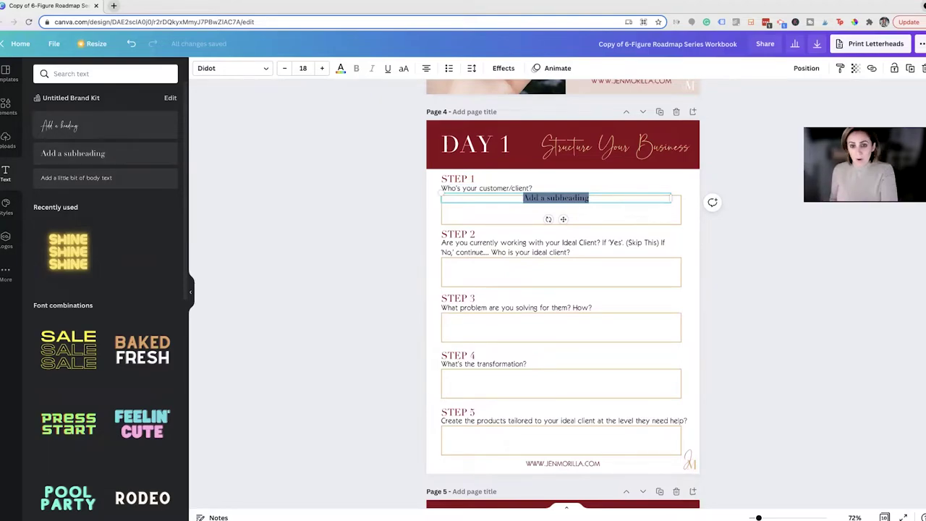
key(BackSpace)
key(Escape)
- Recolour the DAY 1 header band beige, revert it to dark red, and open Templates
click(525, 162)
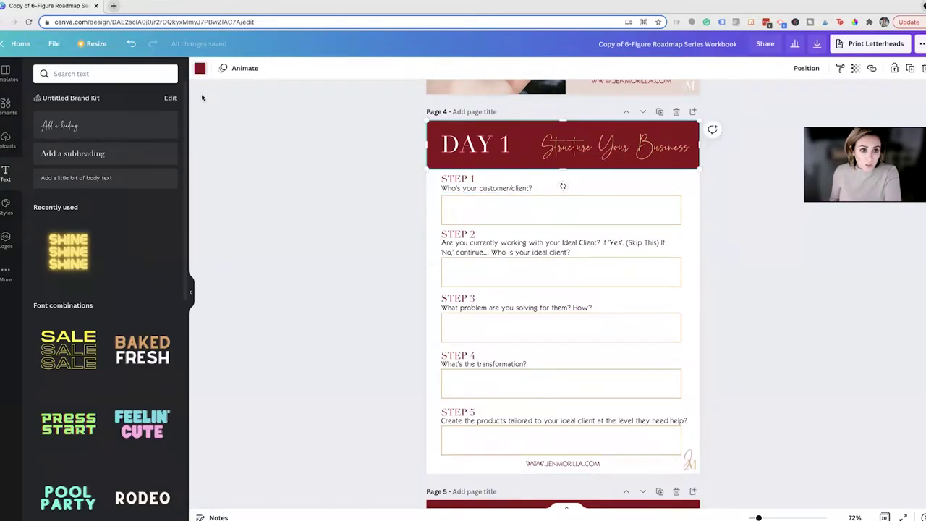
click(200, 68)
click(167, 117)
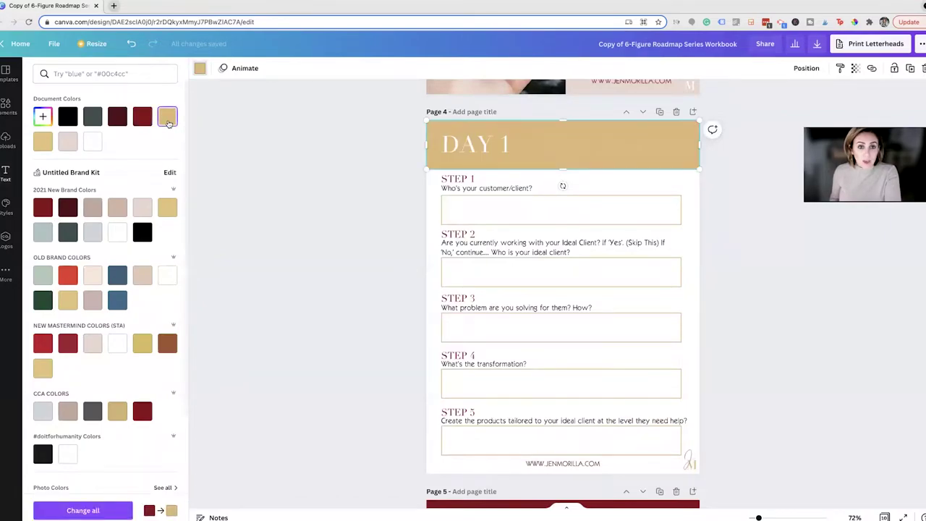
click(142, 116)
click(329, 159)
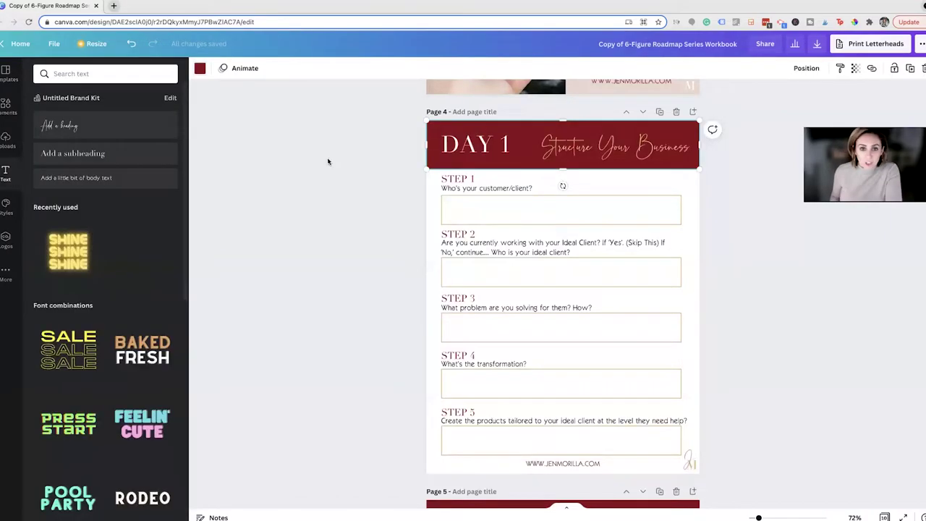
click(6, 71)
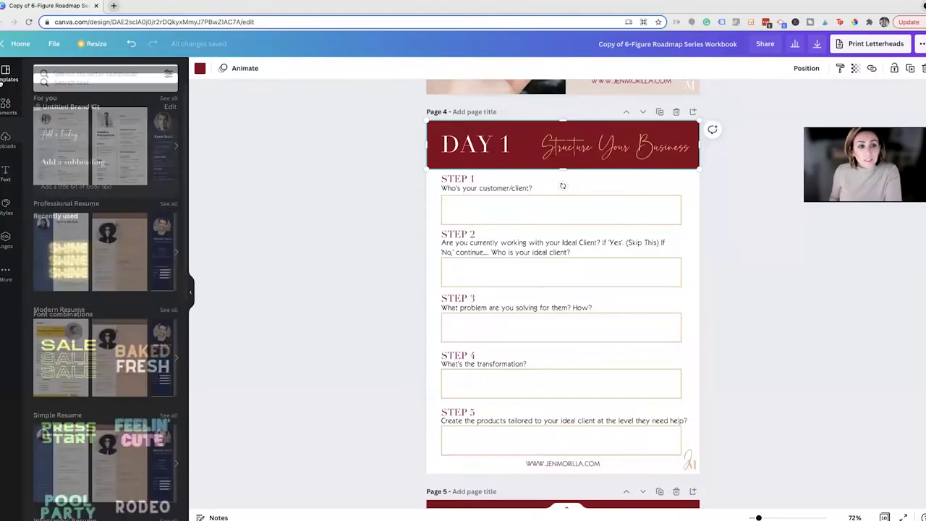
click(108, 73)
text(lead)
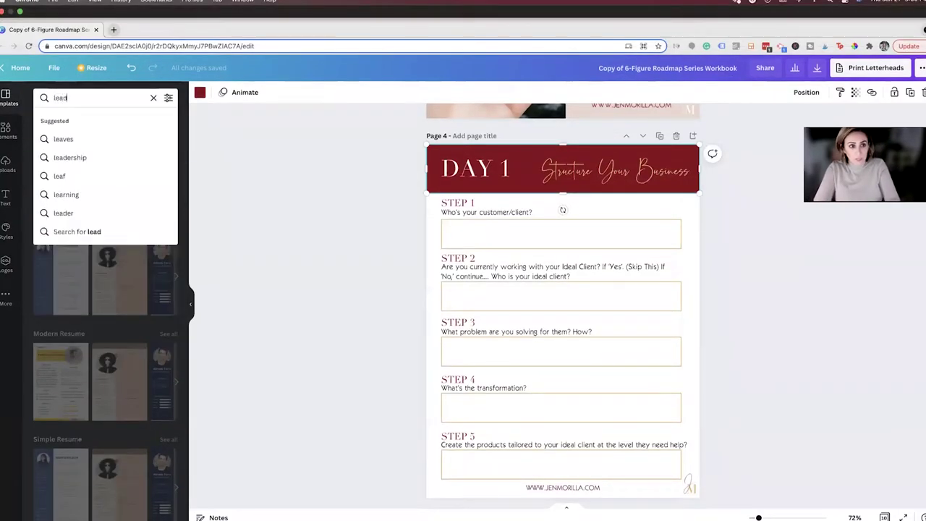
text( m)
key(BackSpace)
key(BackSpace)
key(BackSpace)
key(BackSpace)
key(BackSpace)
key(BackSpace)
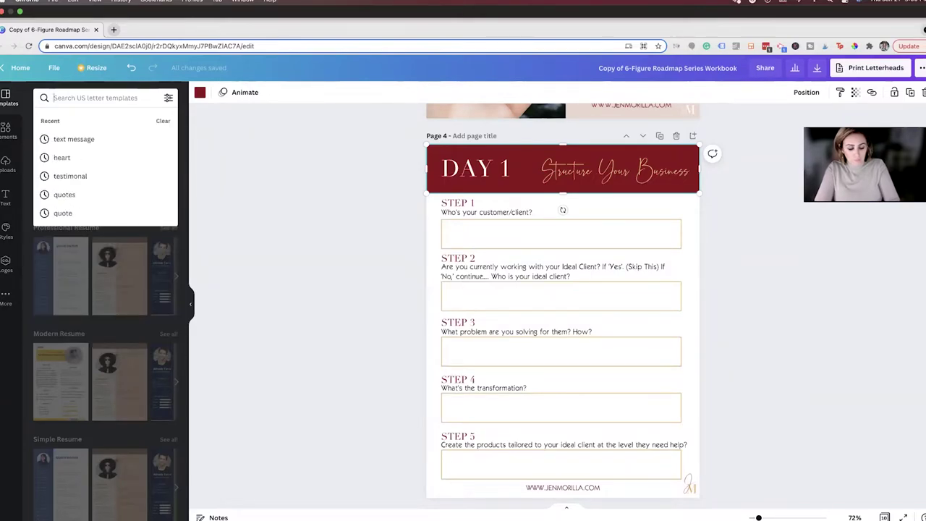
text(checklist)
key(Return)
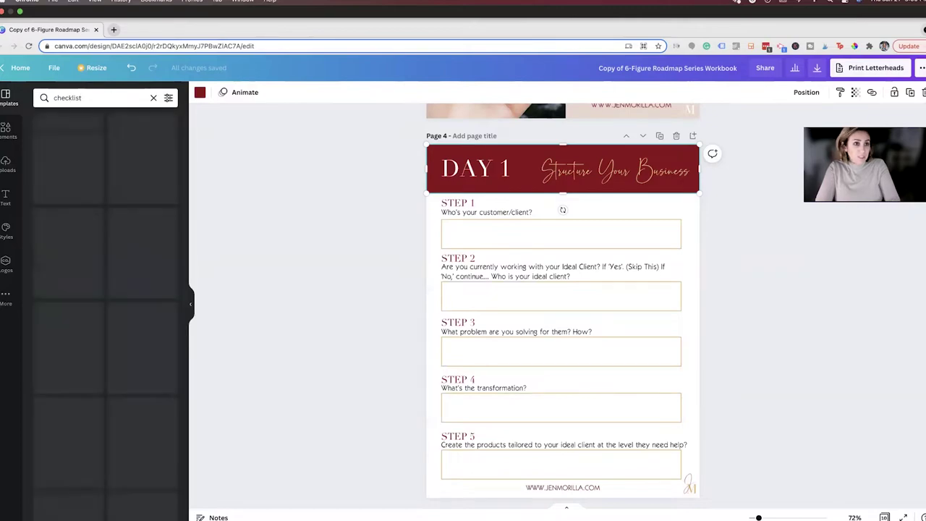
click(153, 97)
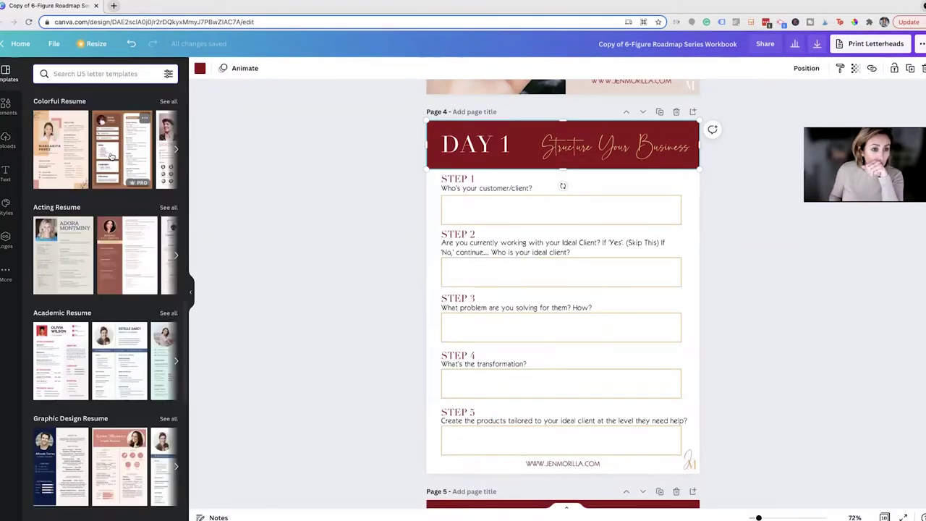
click(111, 155)
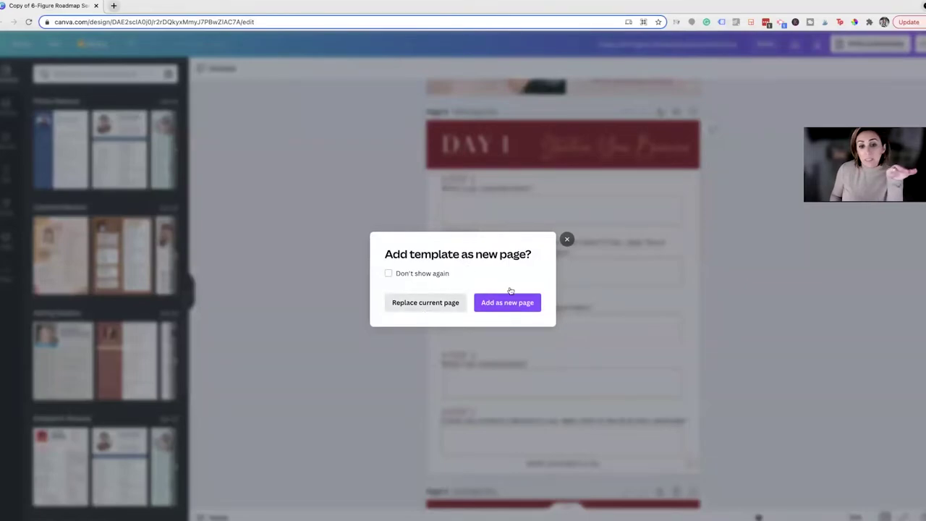
click(568, 239)
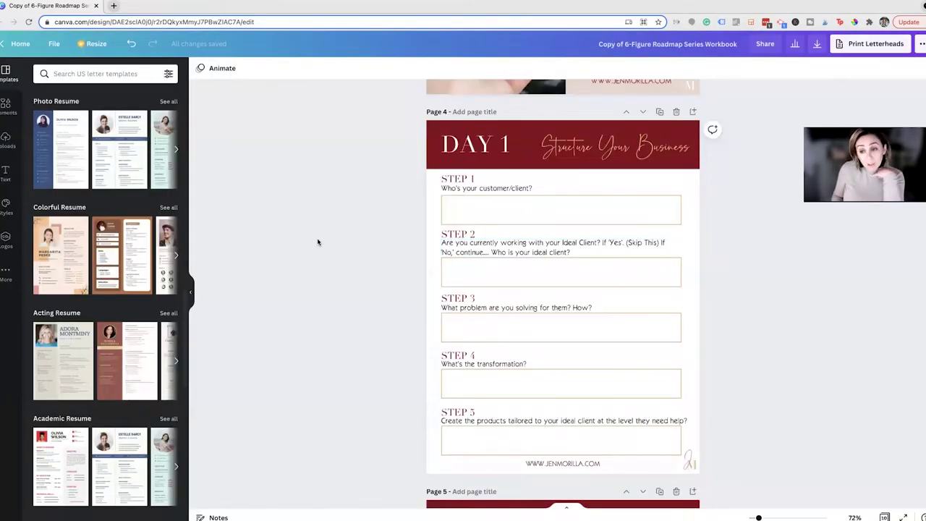
scroll(317, 241, up, 15)
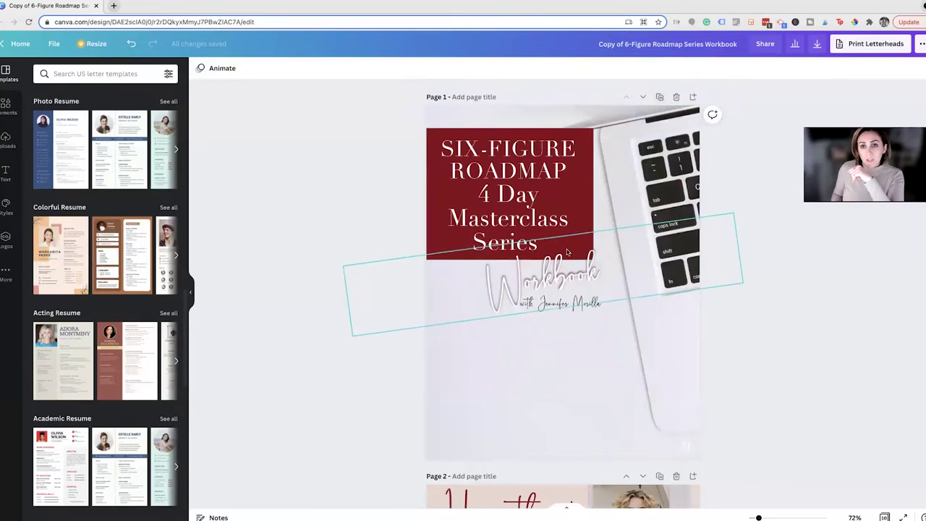
scroll(567, 252, down, 10)
scroll(567, 252, down, 20)
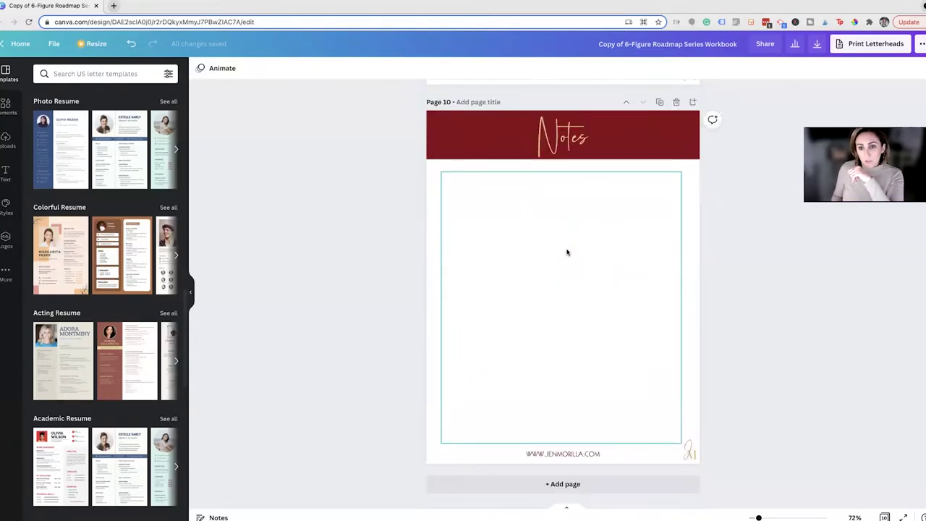
click(564, 484)
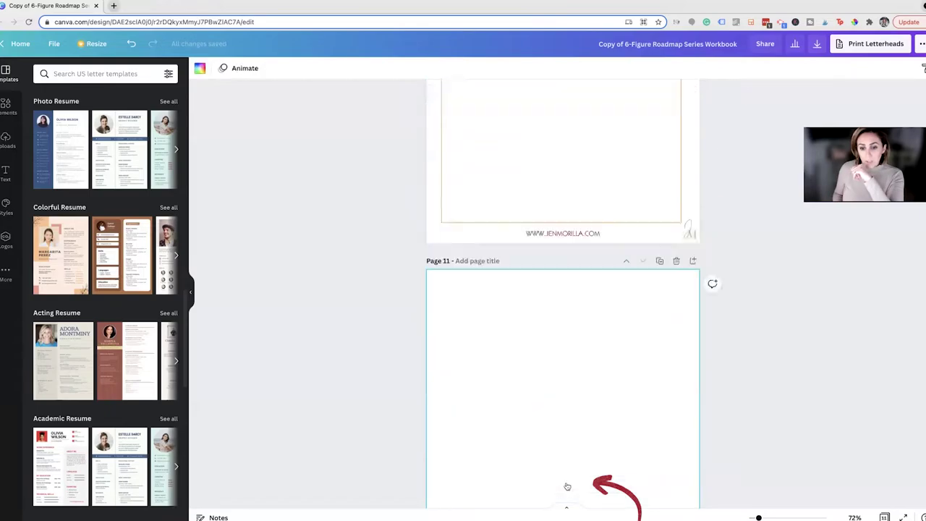
scroll(612, 240, up, 20)
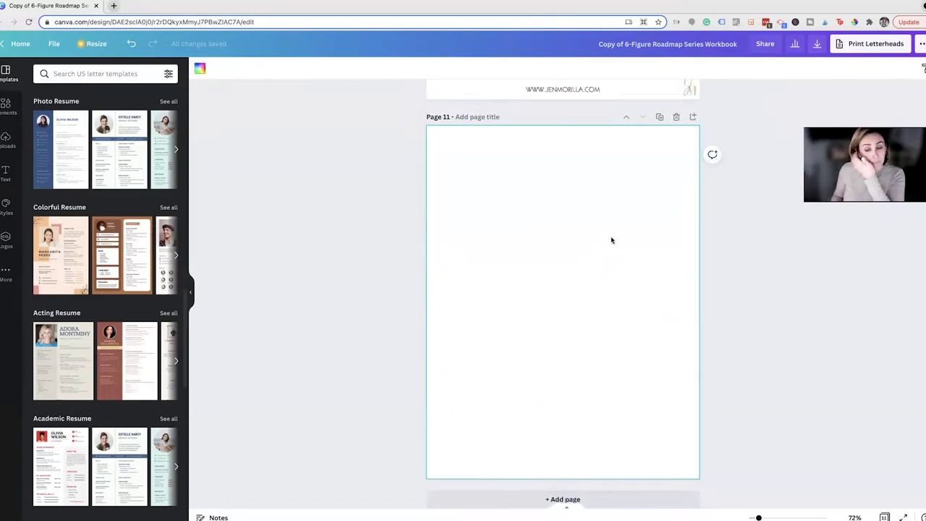
scroll(612, 240, down, 2)
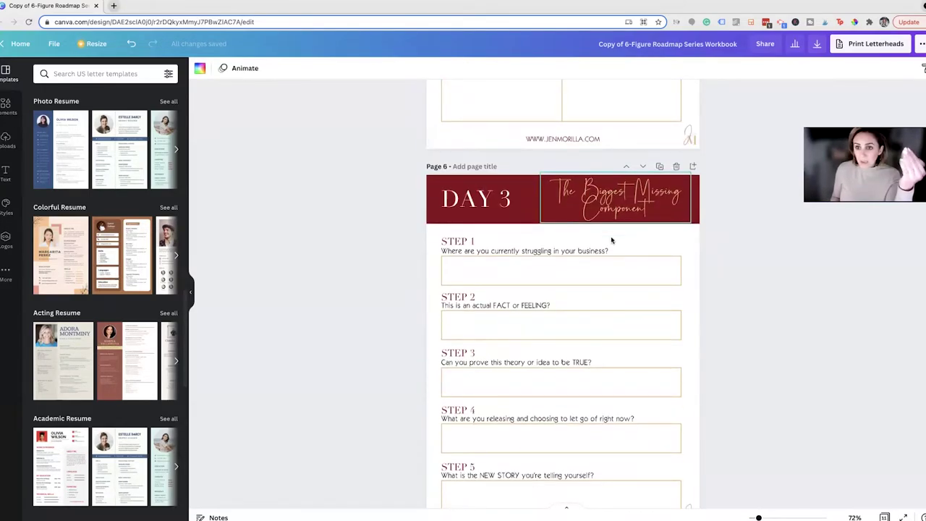
click(616, 202)
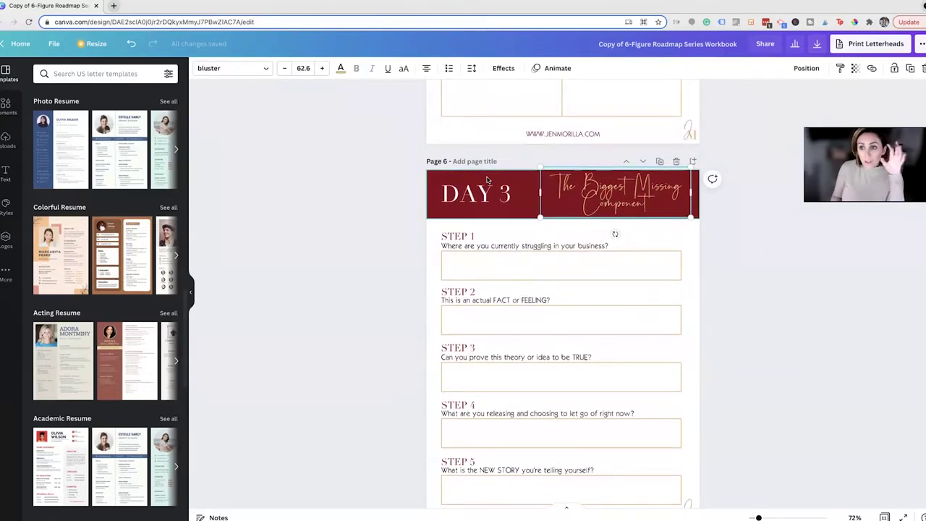
scroll(554, 289, down, 5)
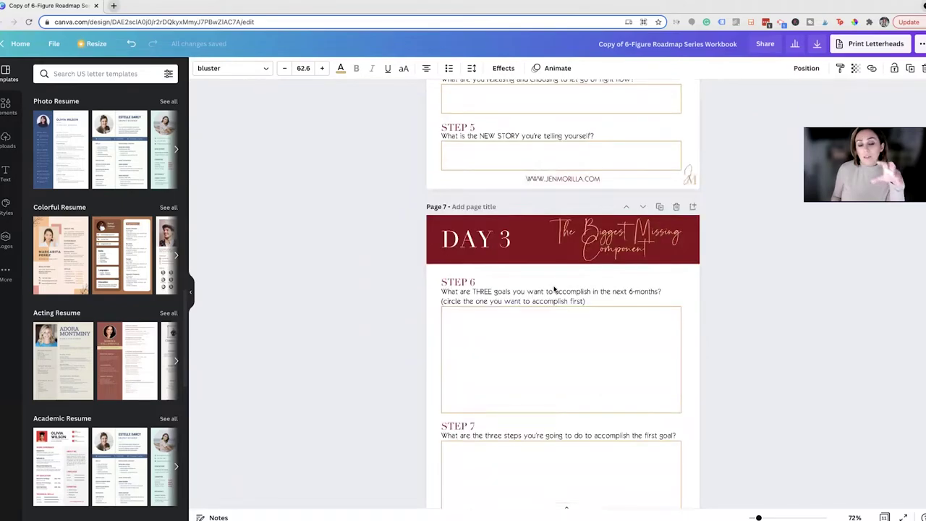
scroll(554, 289, down, 5)
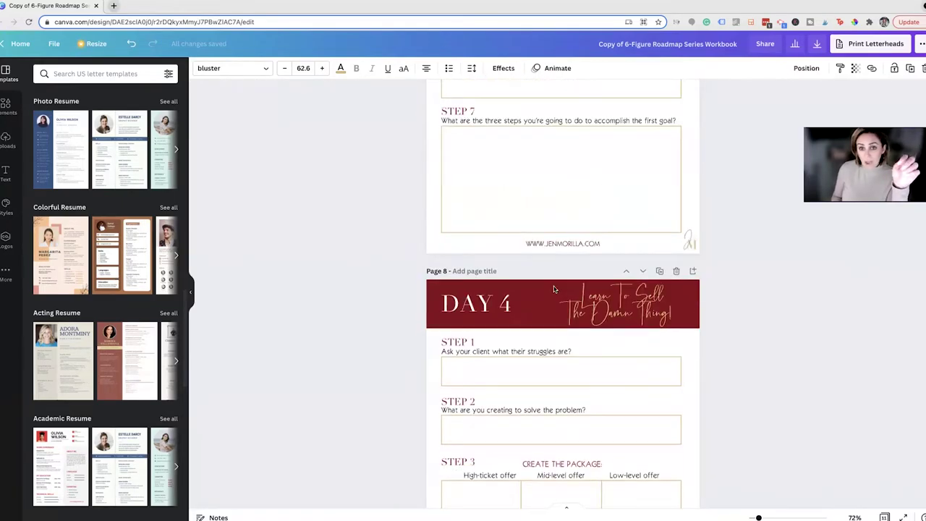
scroll(554, 289, down, 2)
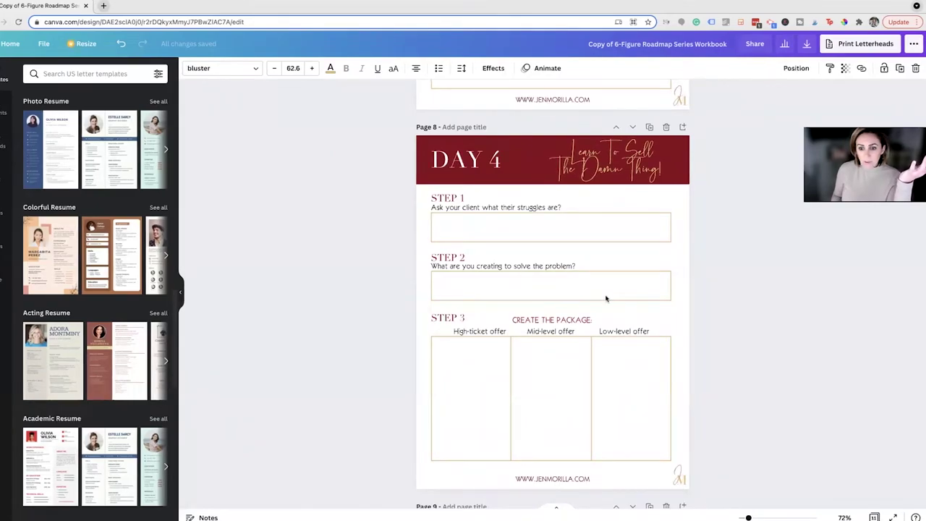
scroll(606, 298, down, 10)
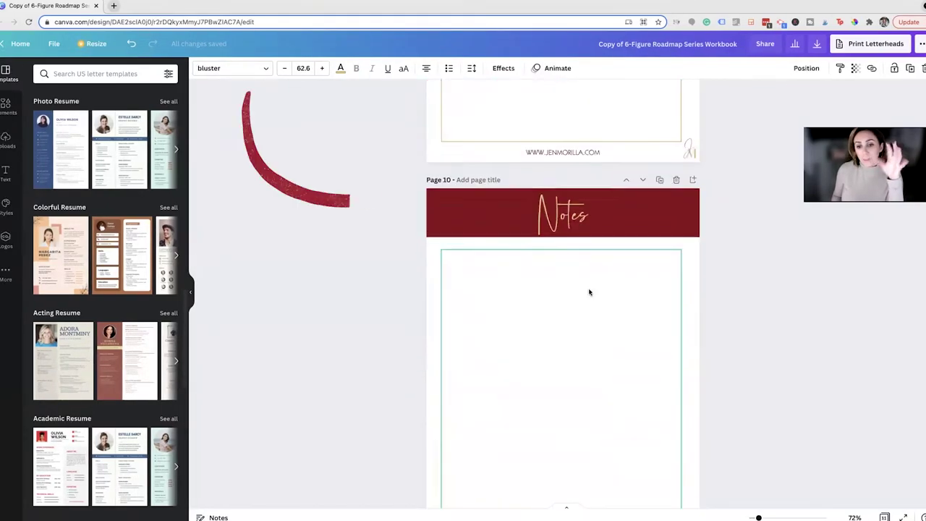
scroll(589, 292, down, 3)
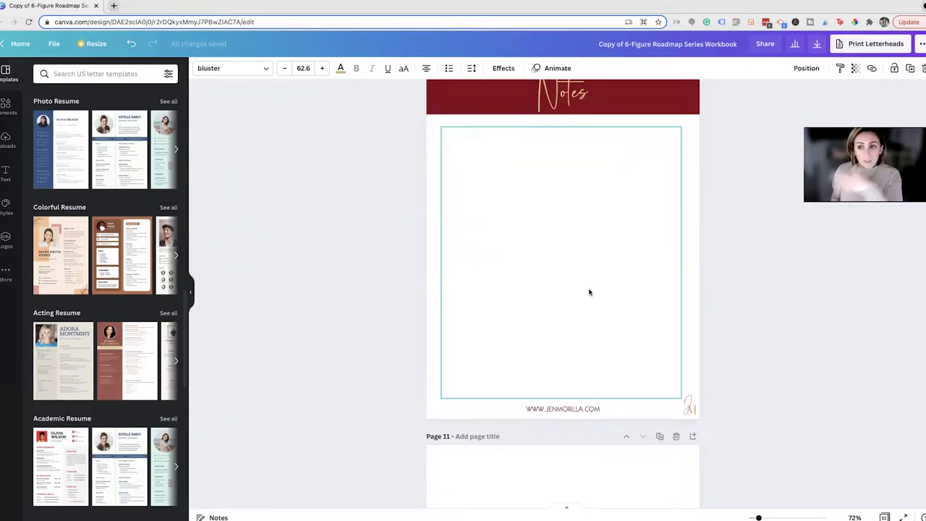
scroll(589, 292, down, 8)
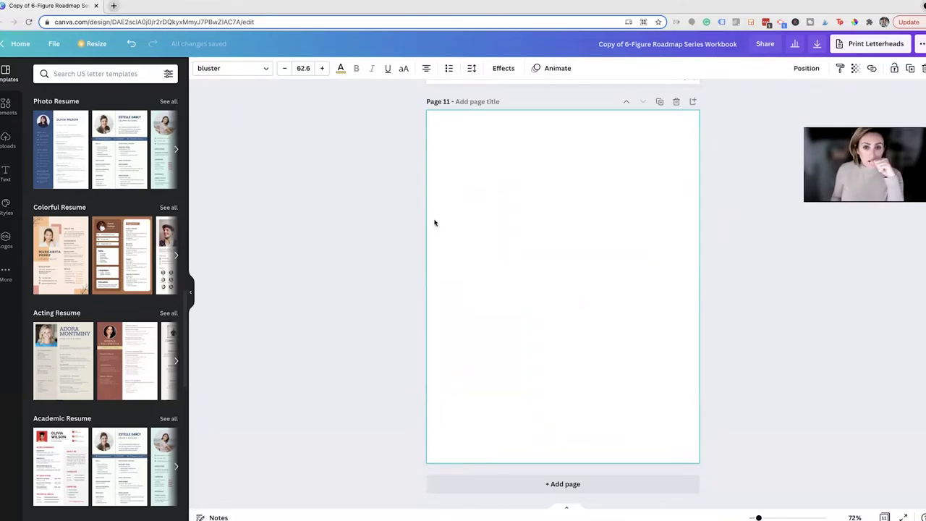
scroll(434, 222, up, 20)
scroll(435, 223, up, 3)
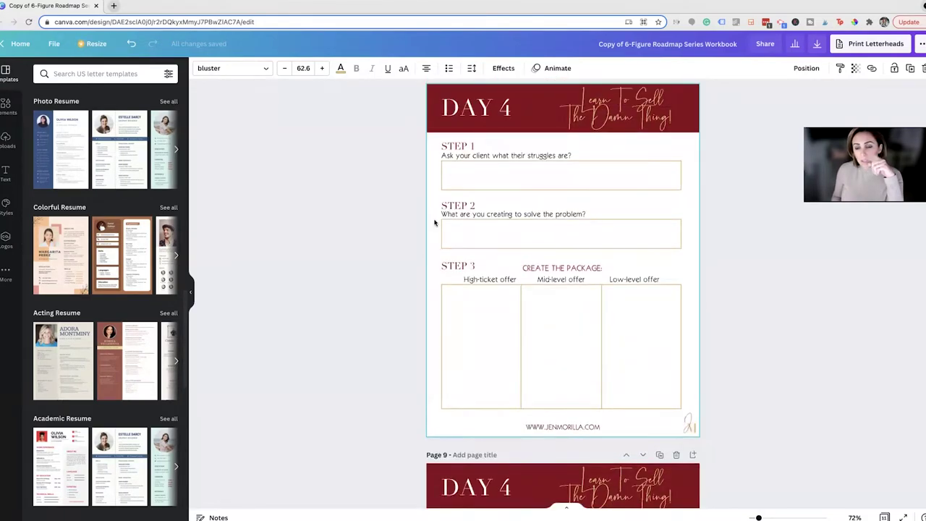
scroll(435, 223, down, 15)
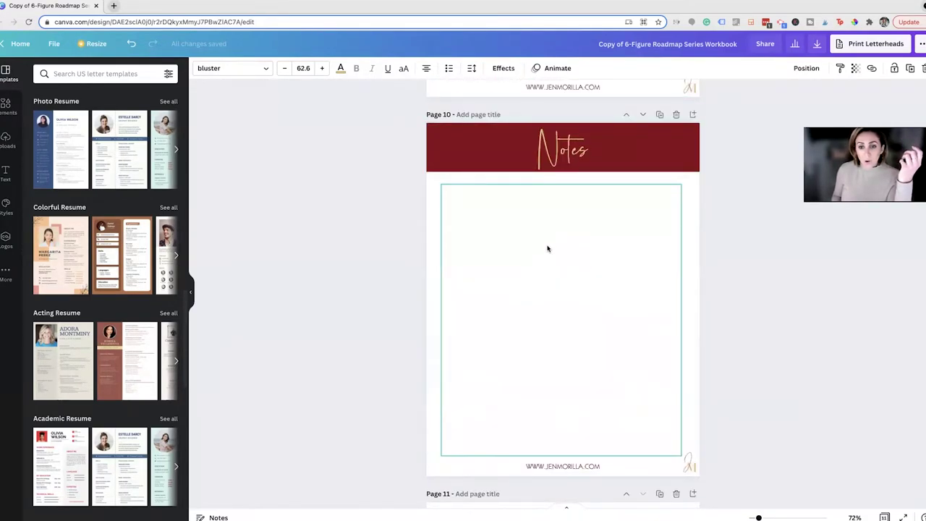
scroll(547, 249, down, 4)
scroll(637, 273, up, 4)
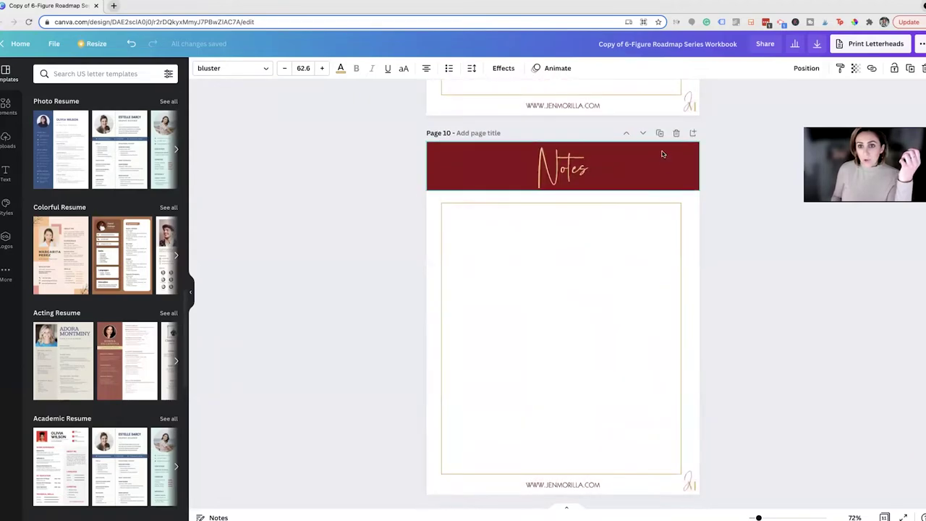
- Duplicate the Notes page and delete the leftover blank page 12
click(659, 133)
scroll(661, 312, down, 7)
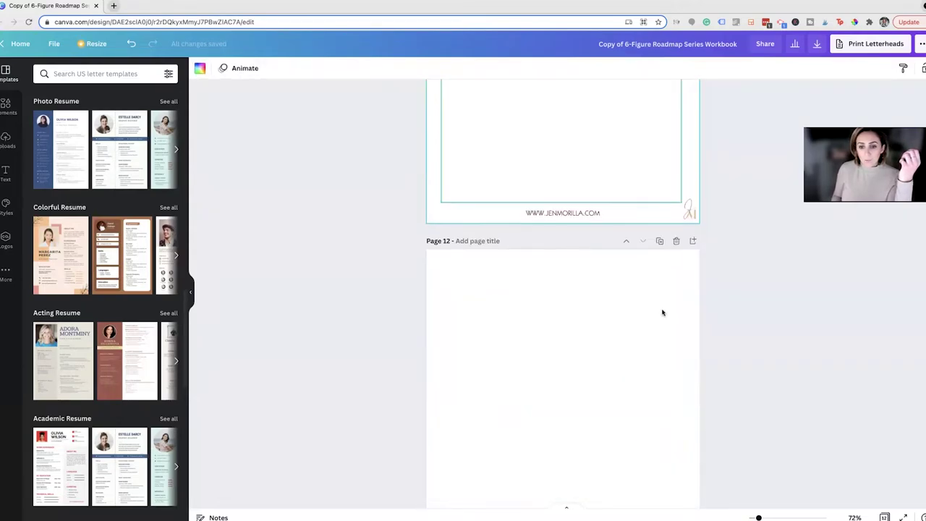
click(677, 239)
scroll(632, 327, up, 10)
scroll(616, 372, down, 4)
- Remove the empty notes box and the Notes heading text from the copied page
click(617, 372)
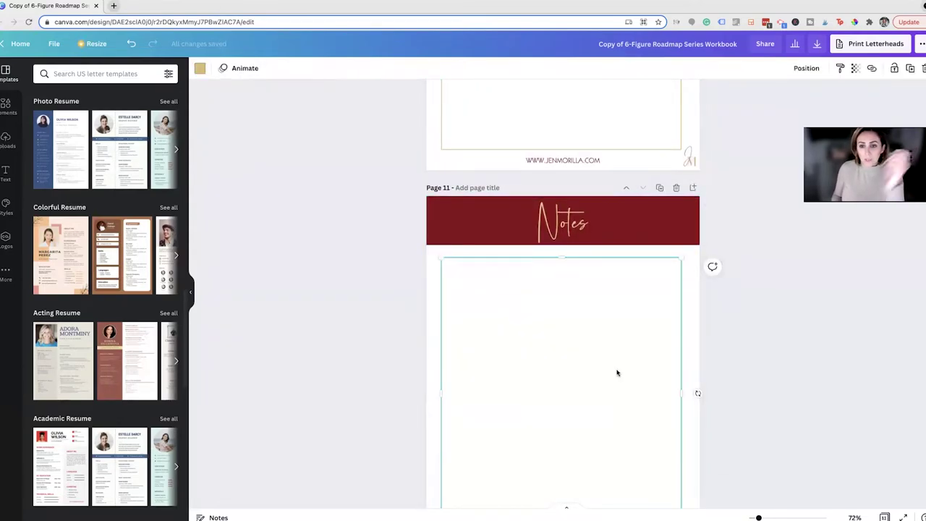
key(Delete)
click(571, 240)
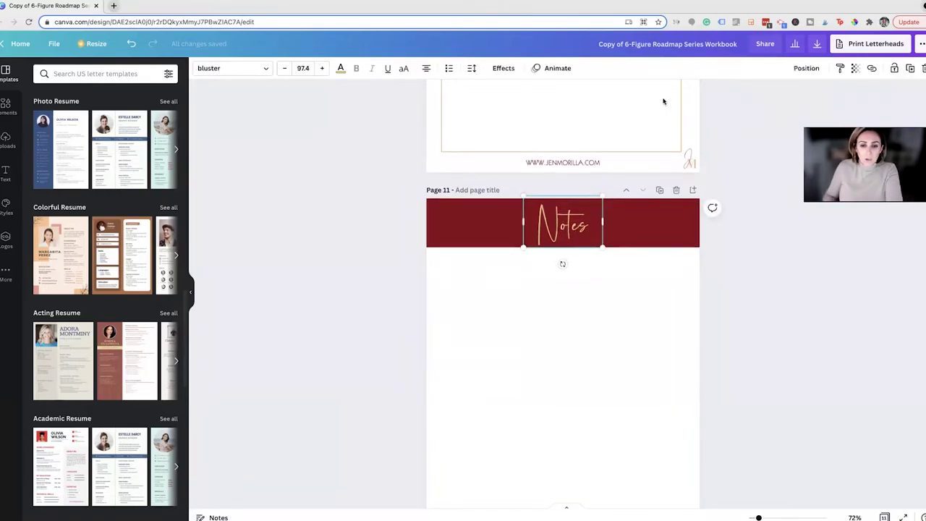
double_click(586, 230)
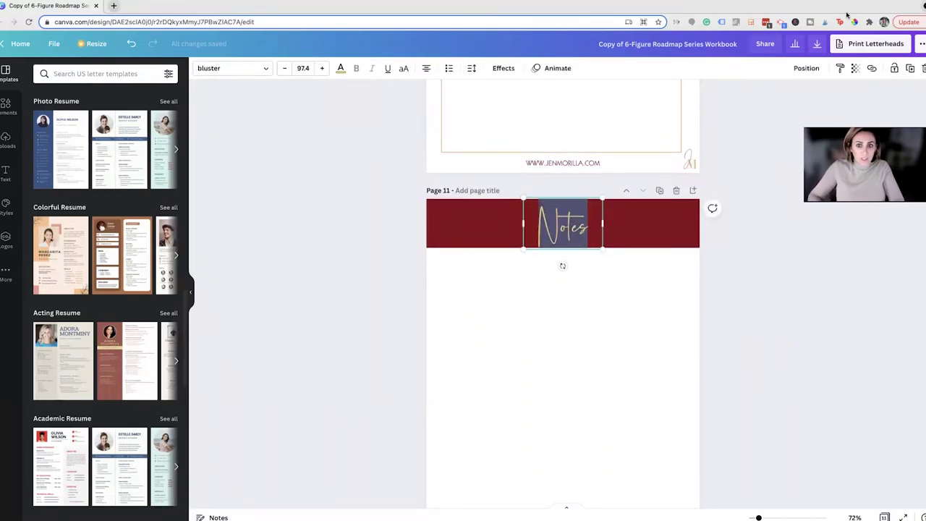
key(BackSpace)
scroll(567, 304, down, 1)
click(499, 268)
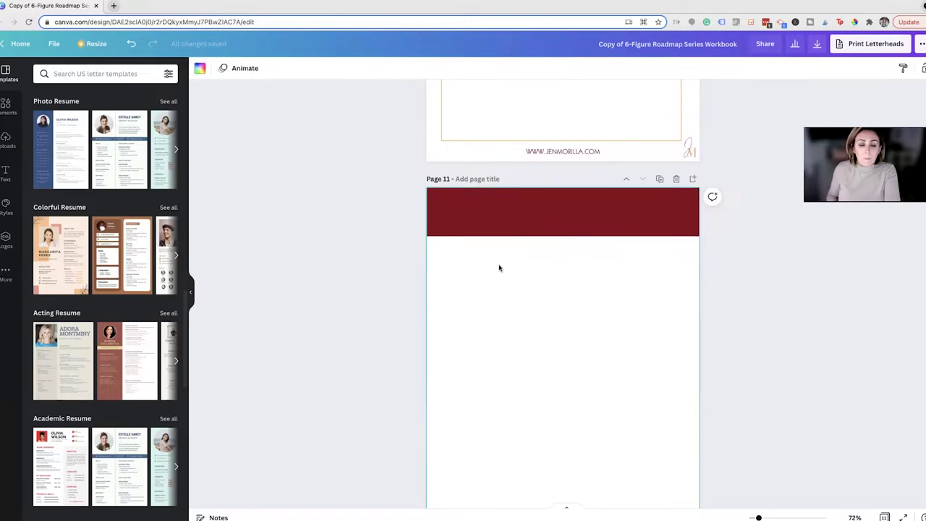
scroll(548, 276, up, 5)
scroll(548, 275, down, 6)
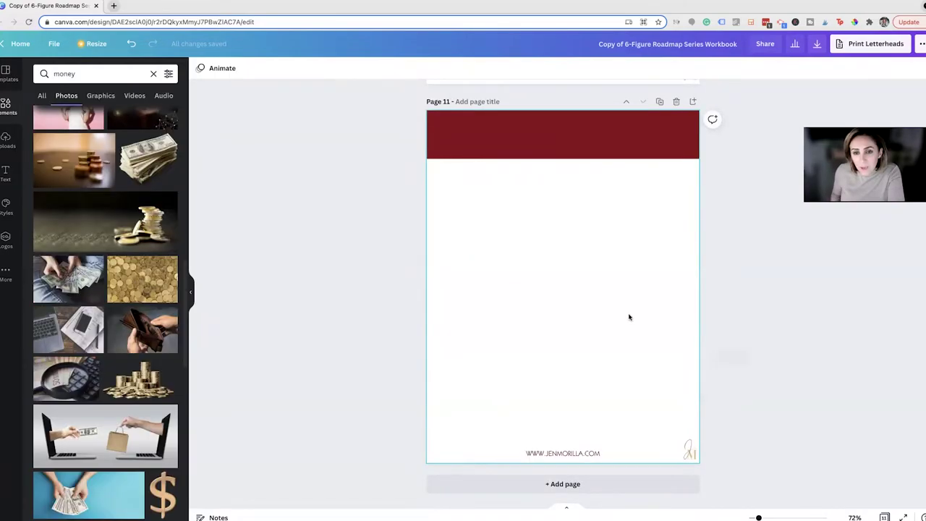
scroll(629, 316, up, 15)
scroll(628, 317, up, 15)
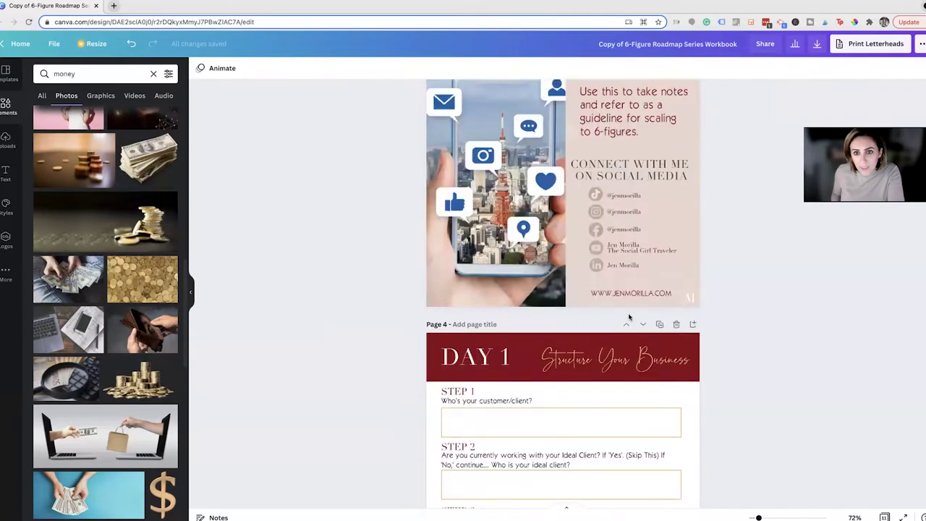
scroll(629, 317, up, 15)
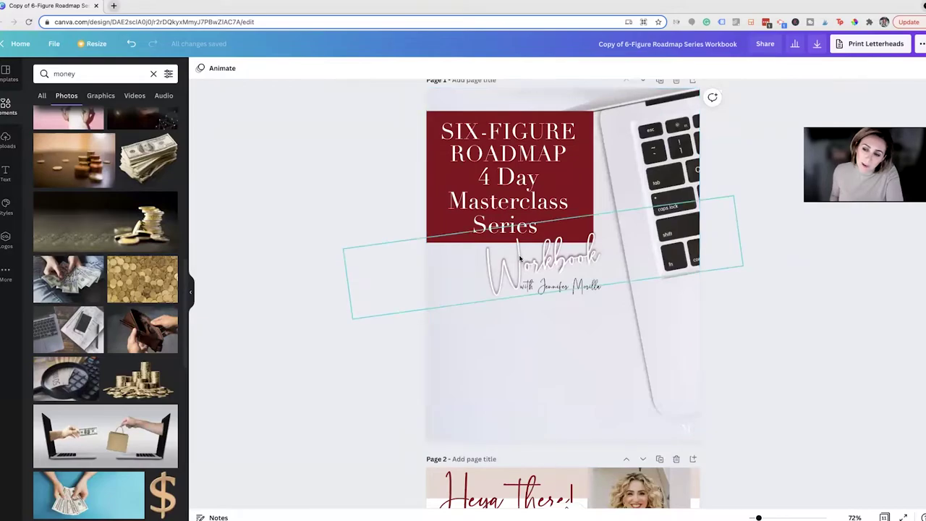
scroll(522, 264, down, 20)
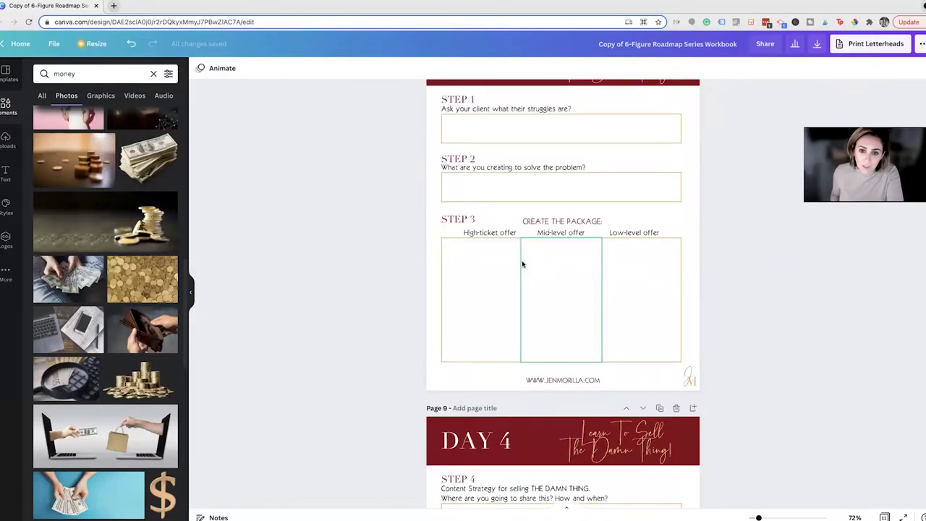
- Duplicate the laptop-keyboard cover page and move the copy down to become the last page
scroll(523, 264, up, 20)
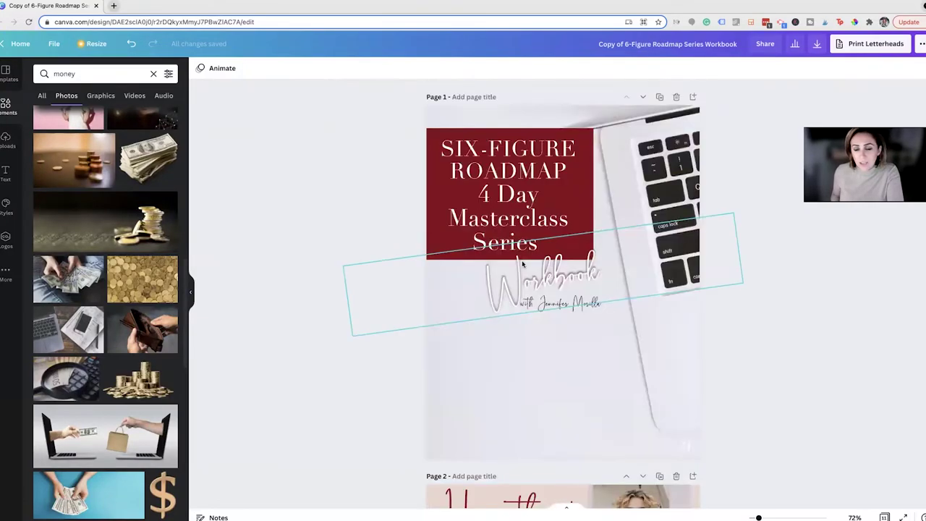
click(659, 96)
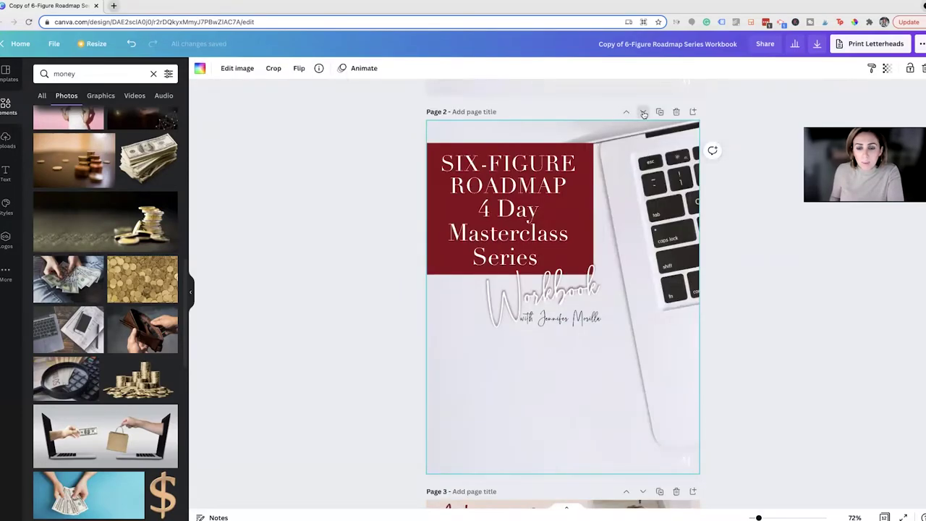
click(643, 113)
click(643, 113)
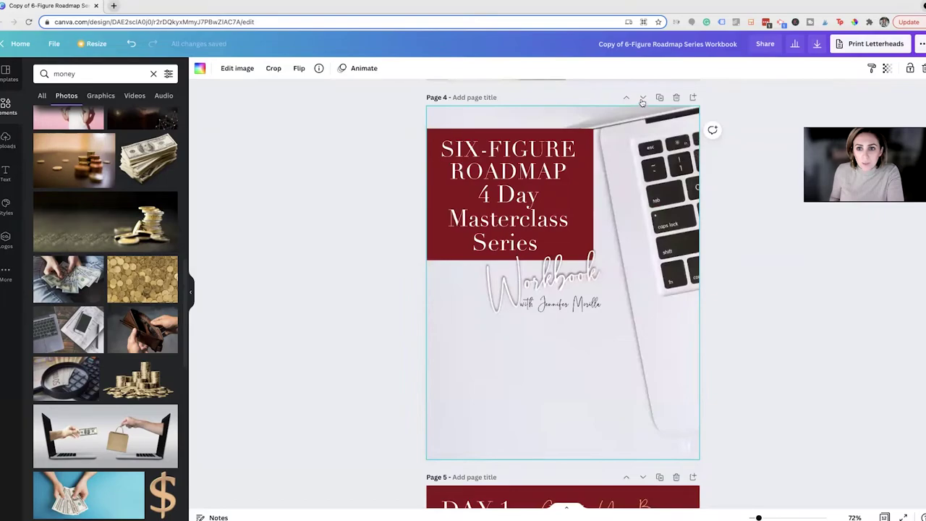
click(642, 97)
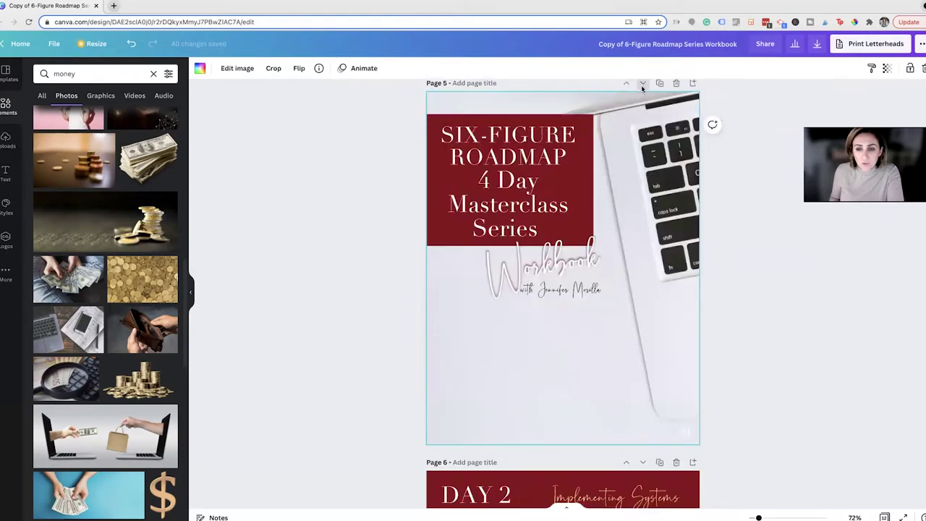
click(642, 84)
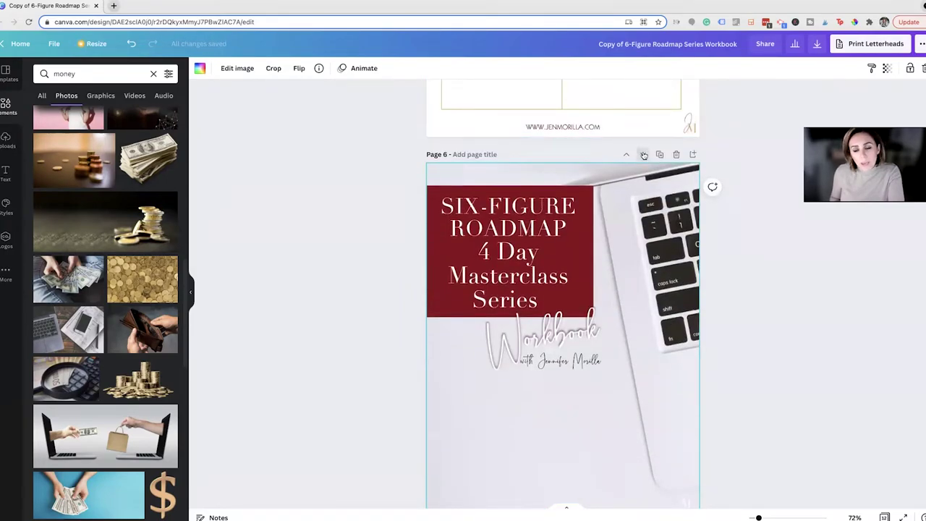
click(643, 155)
click(643, 140)
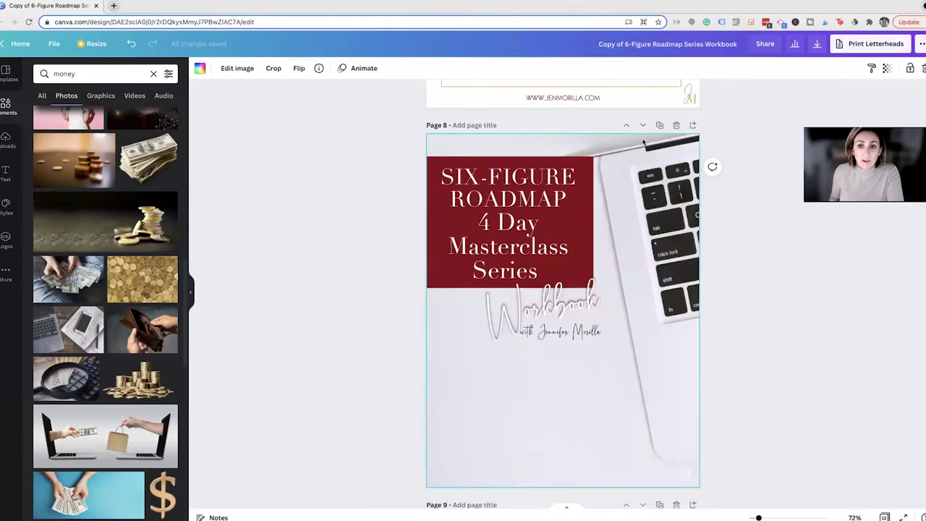
click(643, 125)
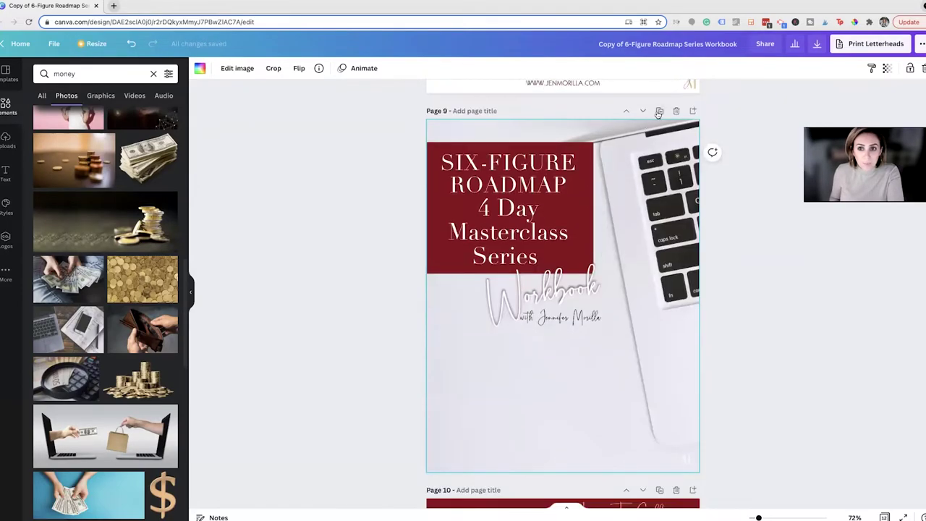
click(643, 111)
click(643, 97)
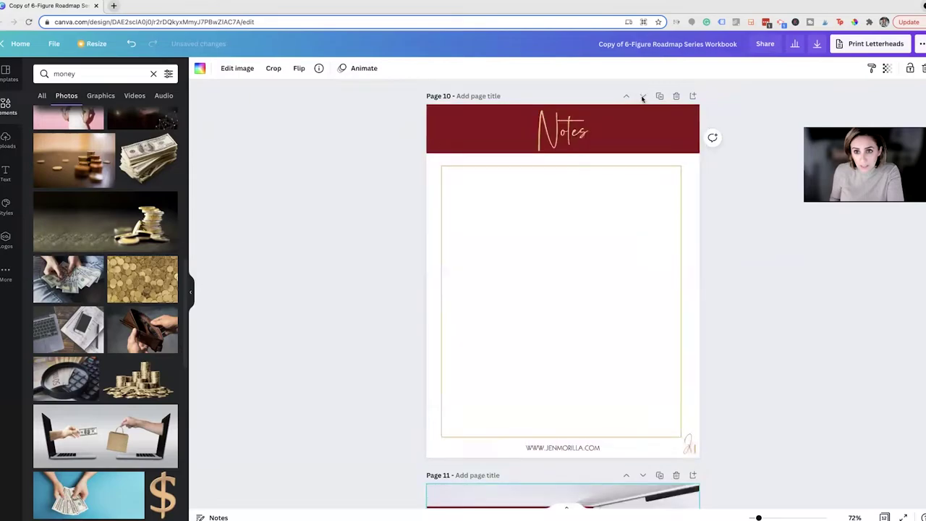
click(643, 82)
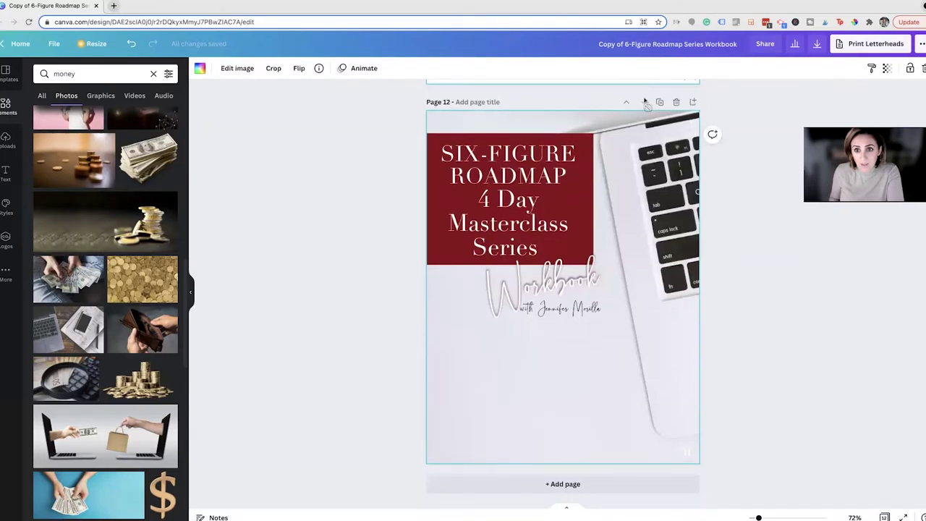
- Delete the blank red-header page
scroll(627, 230, up, 2)
scroll(628, 230, up, 4)
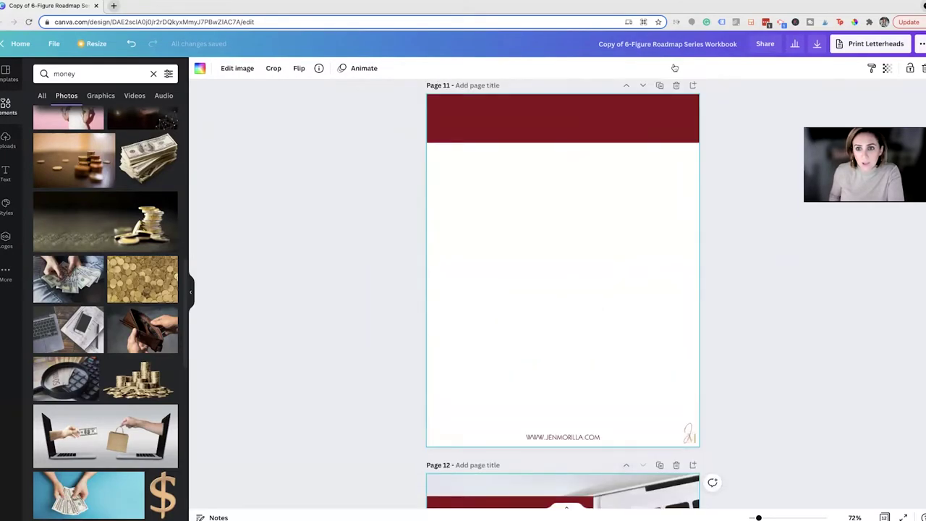
click(676, 85)
- Replace the copied cover title with 'Thank you for downloading this work'
scroll(506, 230, up, 1)
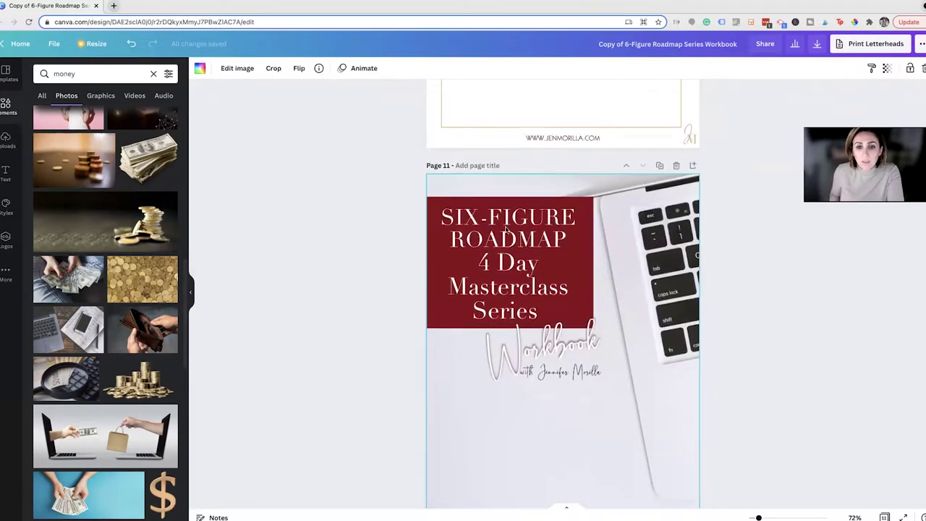
click(505, 230)
double_click(507, 231)
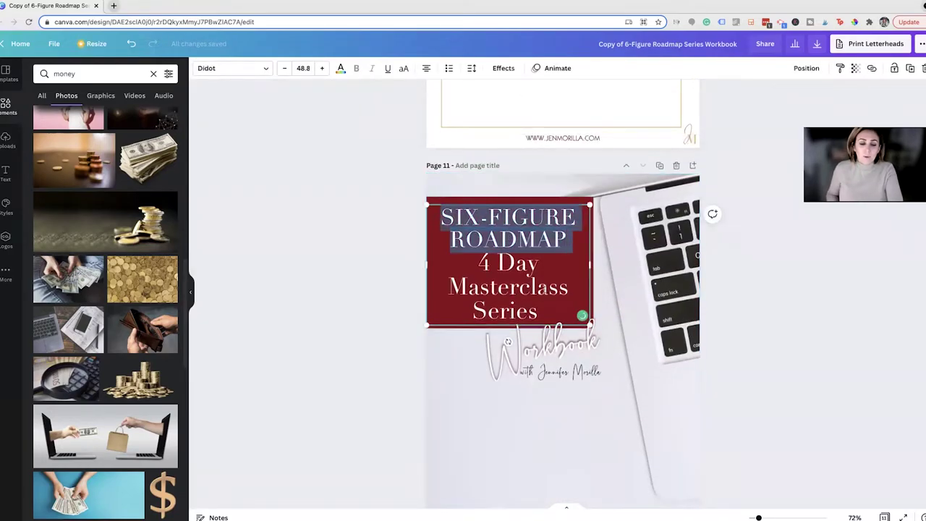
click(539, 295)
drag(547, 306, 460, 206)
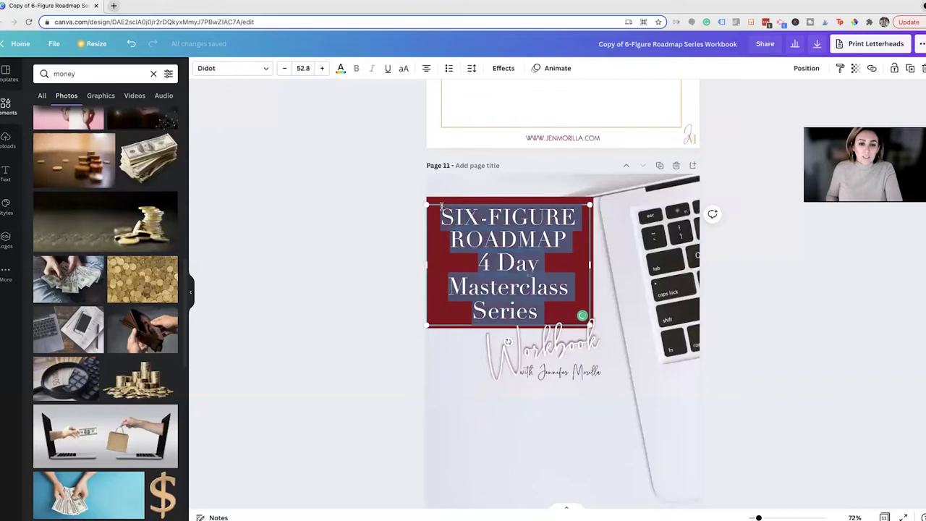
text(Thank you)
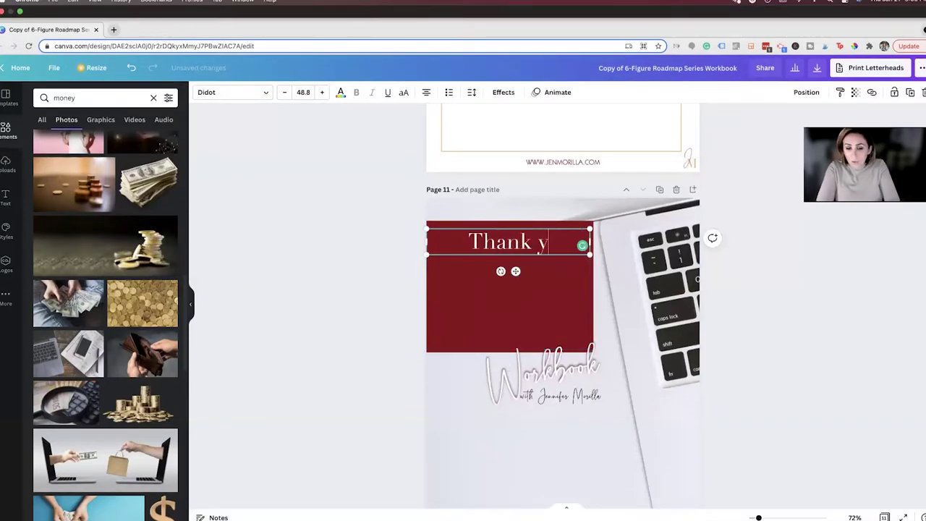
key(BackSpace)
key(BackSpace)
key(BackSpace)
key(BackSpace)
key(BackSpace)
key(BackSpace)
key(BackSpace)
key(BackSpace)
key(BackSpace)
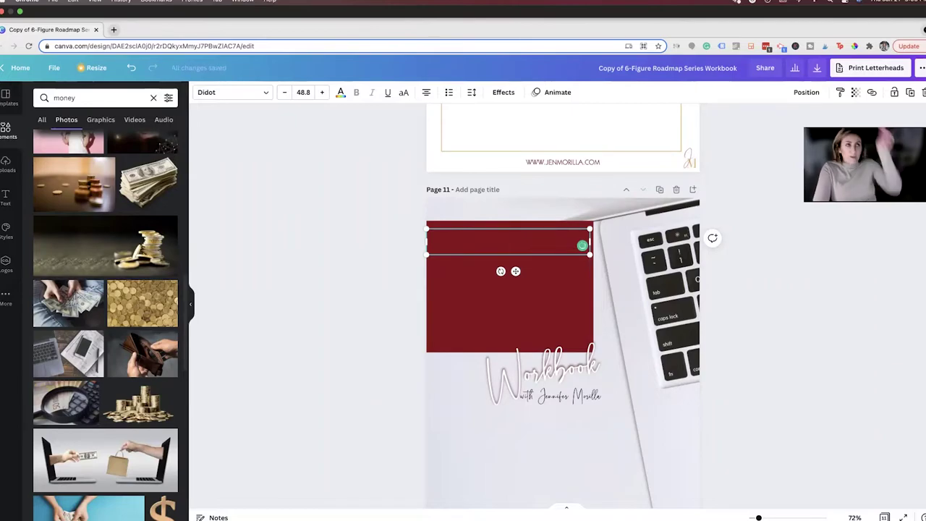
text(Thank you)
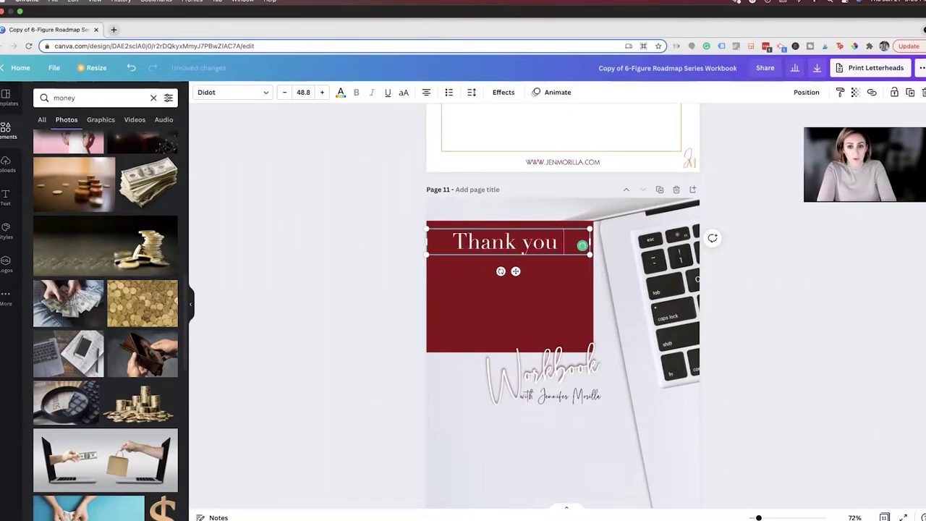
text( for downloa)
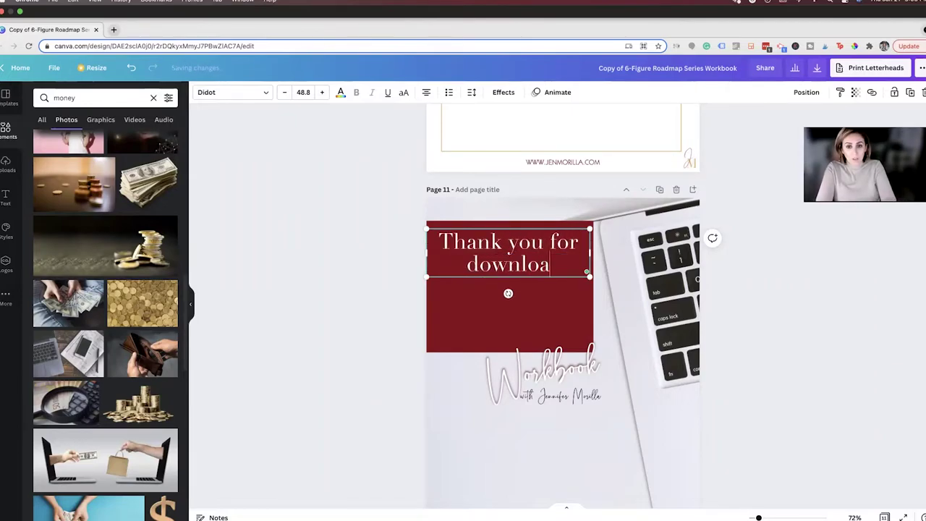
text(ding this workbook.)
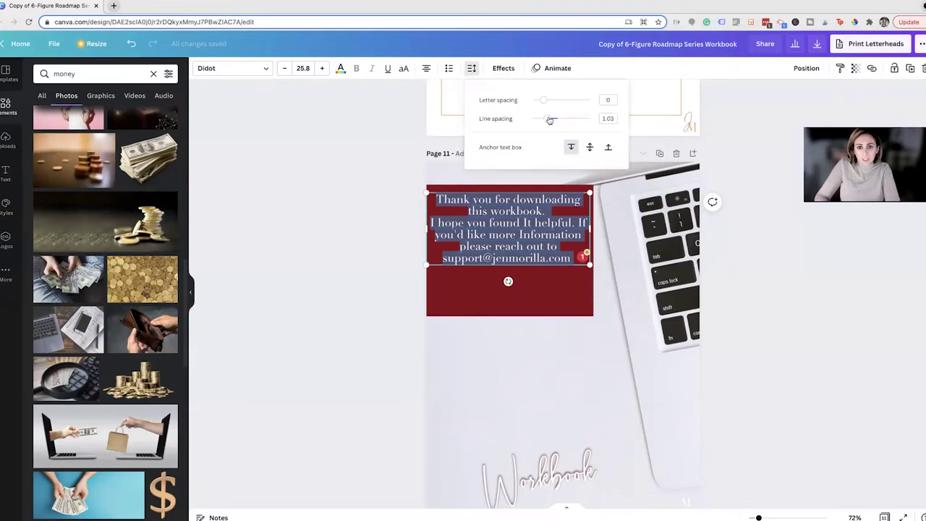
- Set the message line spacing to 1.4, shorten the red box, and move the Workbook text
drag(549, 121, 557, 120)
click(570, 345)
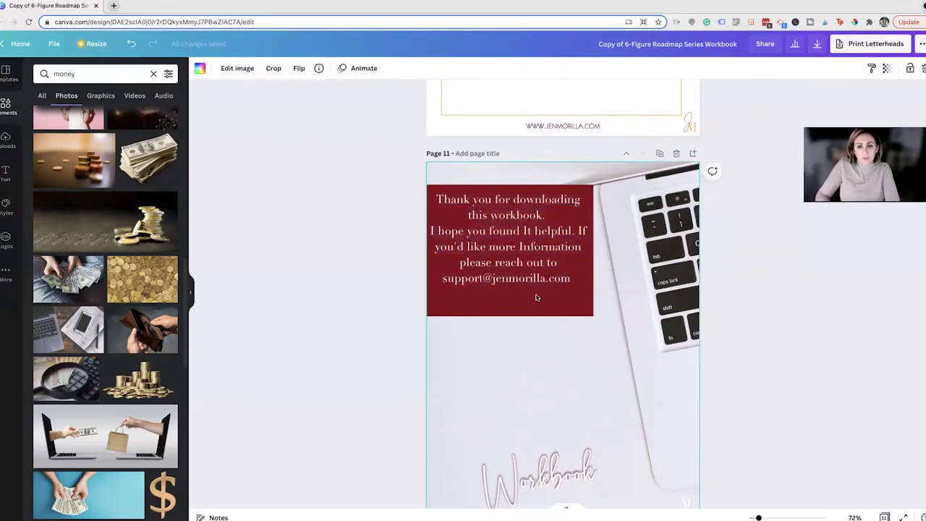
click(510, 308)
drag(511, 309, 517, 289)
click(525, 325)
drag(542, 441, 501, 360)
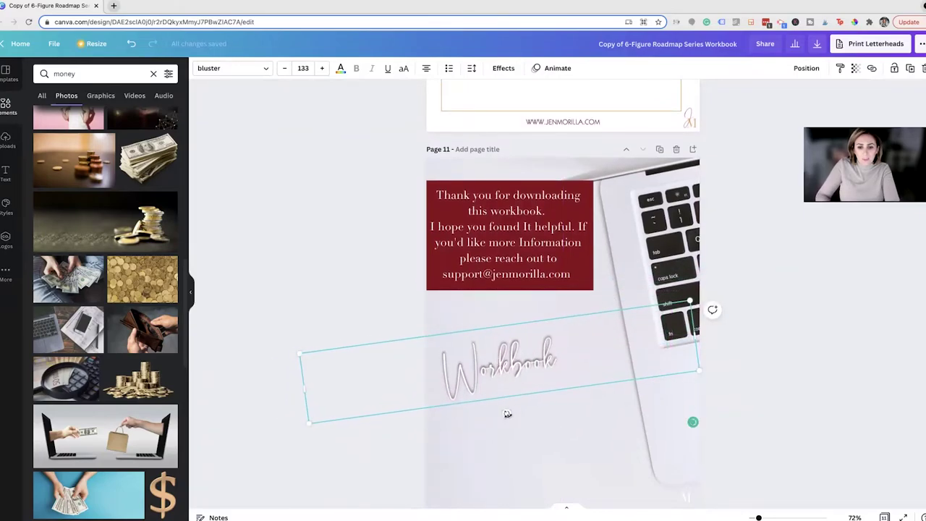
- Undo the Workbook text rotation and select the social media block on page 3
drag(507, 413, 500, 420)
key(ctrl+z)
click(800, 337)
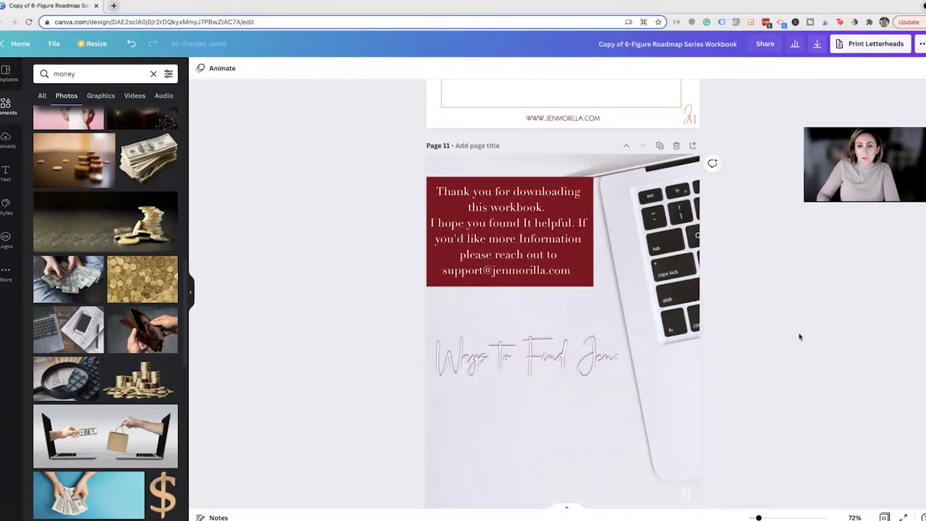
scroll(799, 337, up, 20)
scroll(799, 336, down, 5)
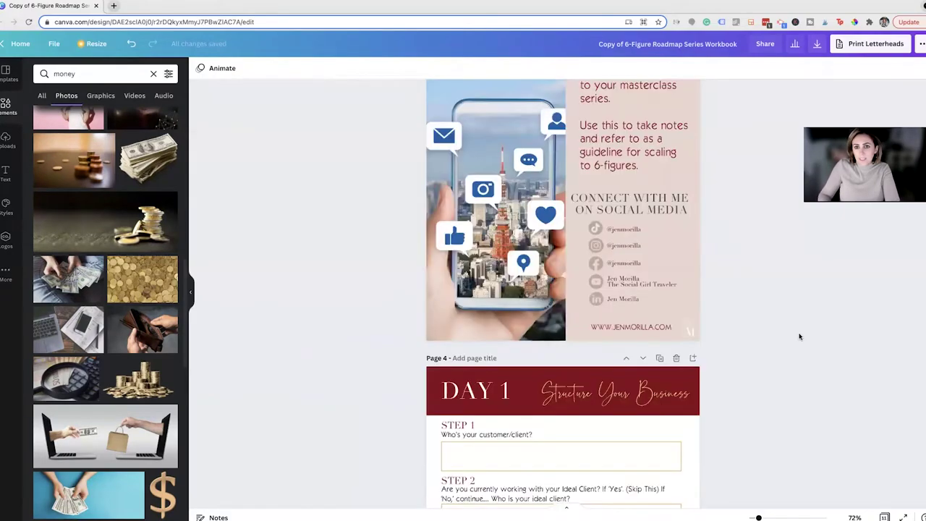
scroll(800, 337, up, 3)
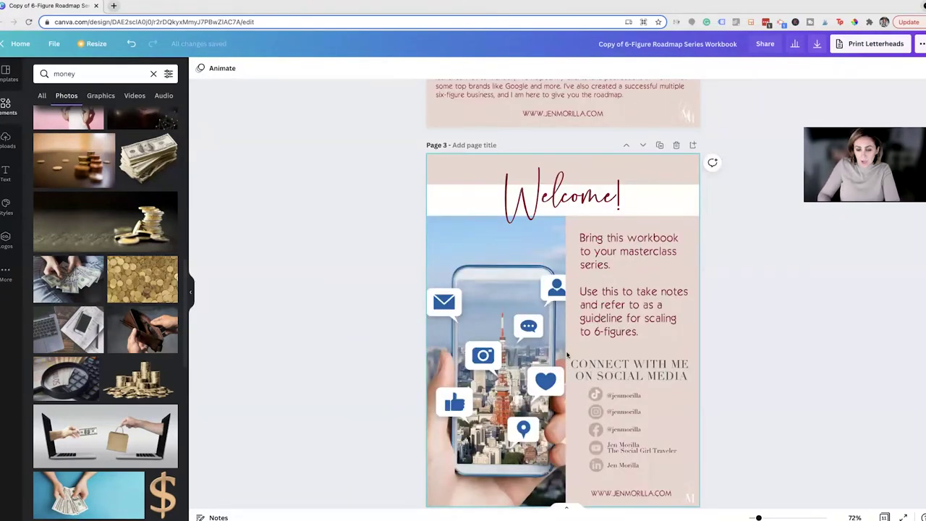
drag(568, 354, 707, 497)
scroll(617, 496, down, 20)
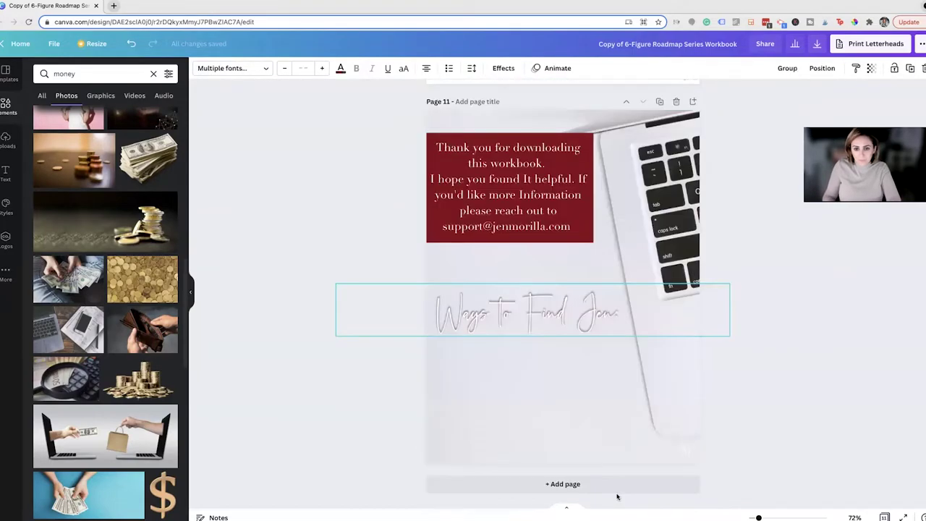
- Change the script heading on page 11 to 'Ways to Connect:'
double_click(518, 334)
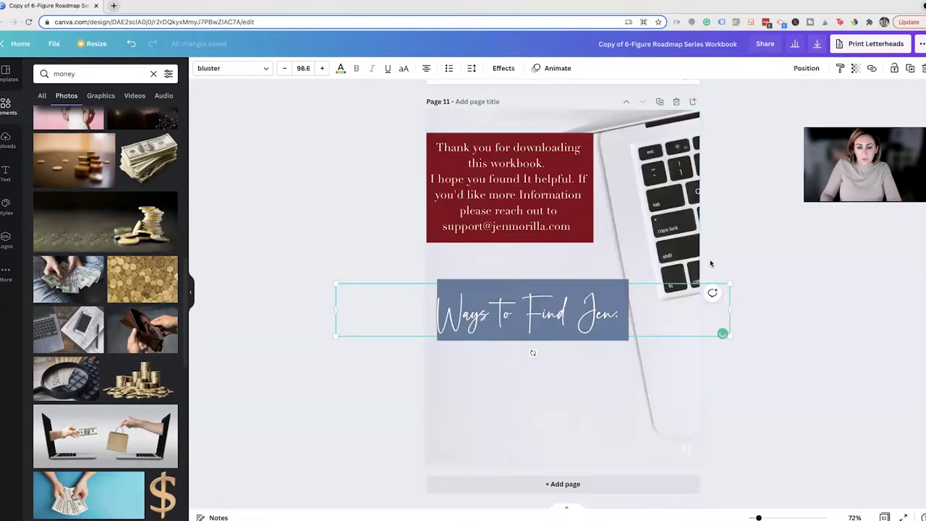
drag(617, 313, 528, 303)
text(Co)
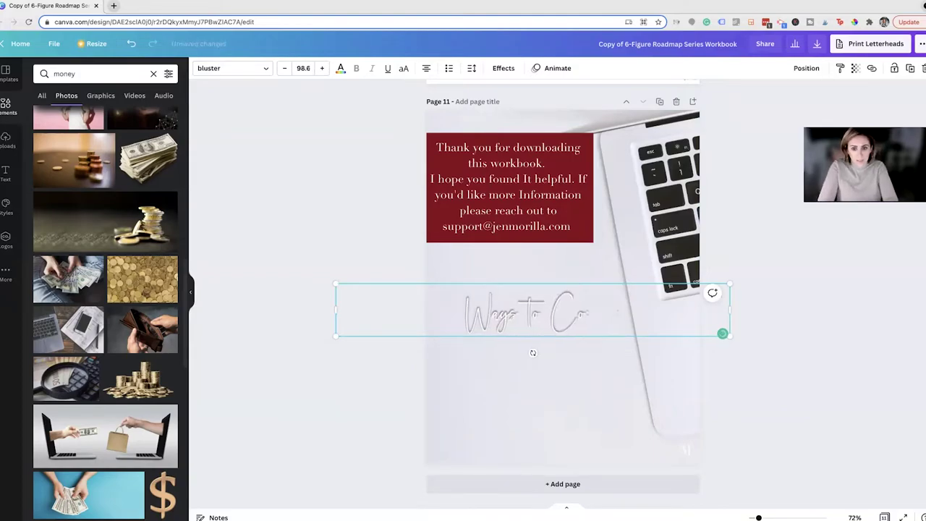
text(nnect:)
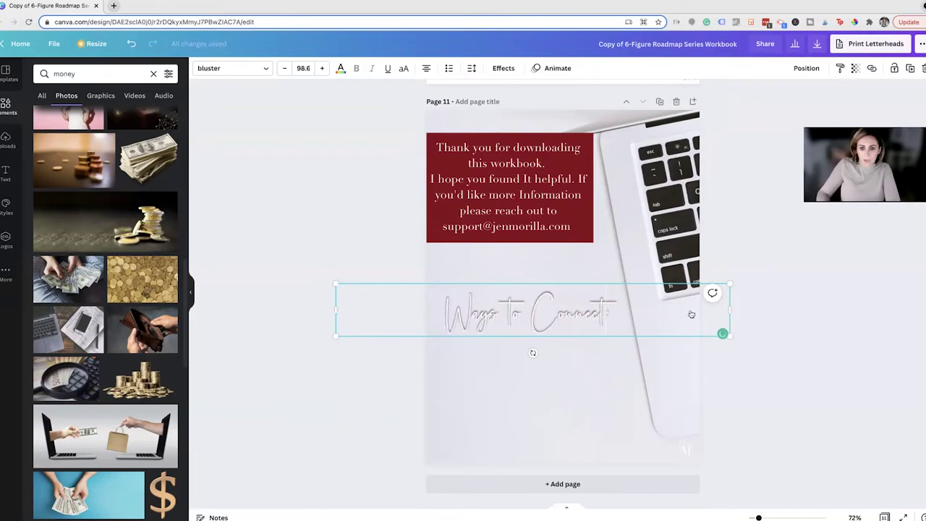
click(572, 395)
- Paste the social media block, delete its CONNECT WITH ME heading, and shift the handles left
key(ctrl+v)
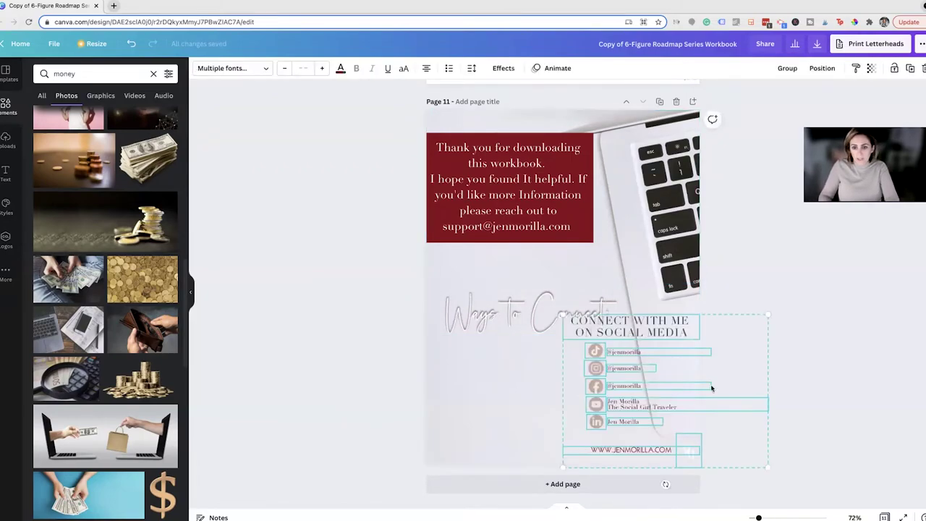
click(658, 329)
key(Delete)
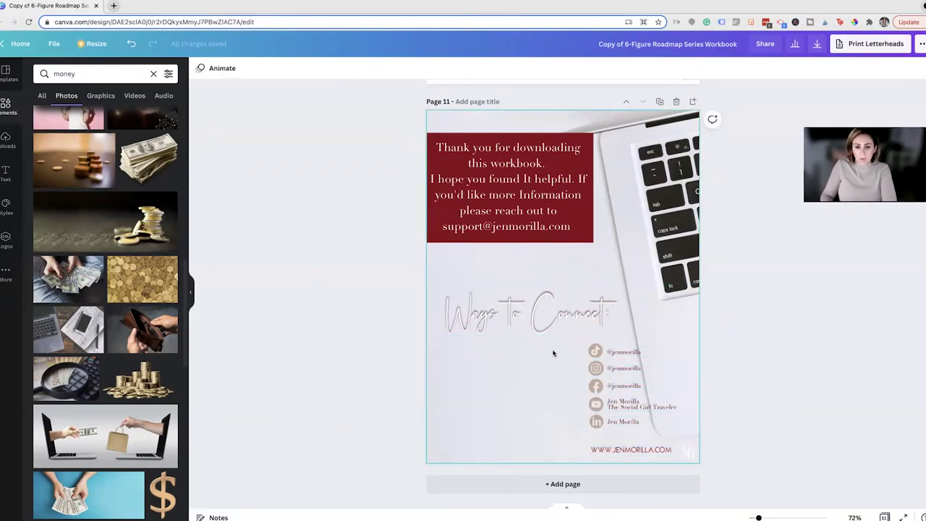
drag(553, 350, 713, 469)
drag(628, 397, 516, 395)
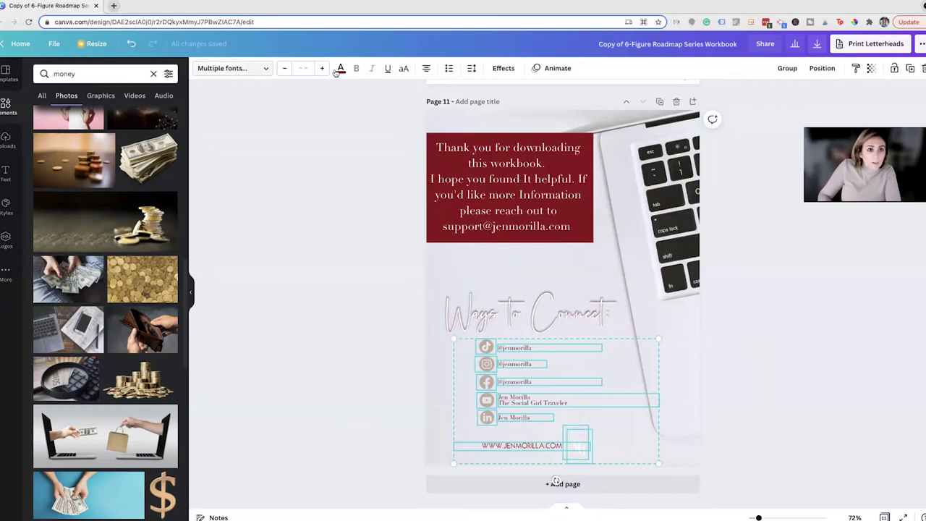
- Undo the website address move and place the small logo in the lower-right corner
click(340, 69)
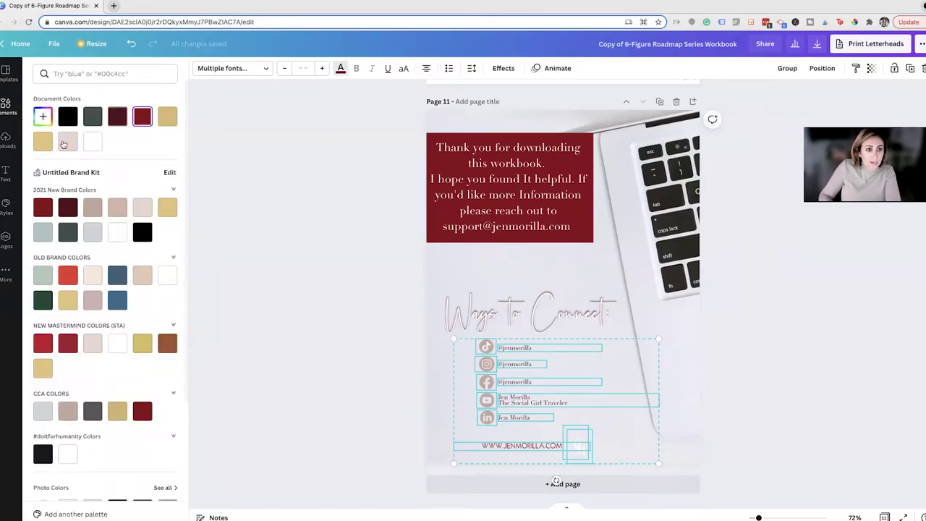
click(579, 444)
click(584, 450)
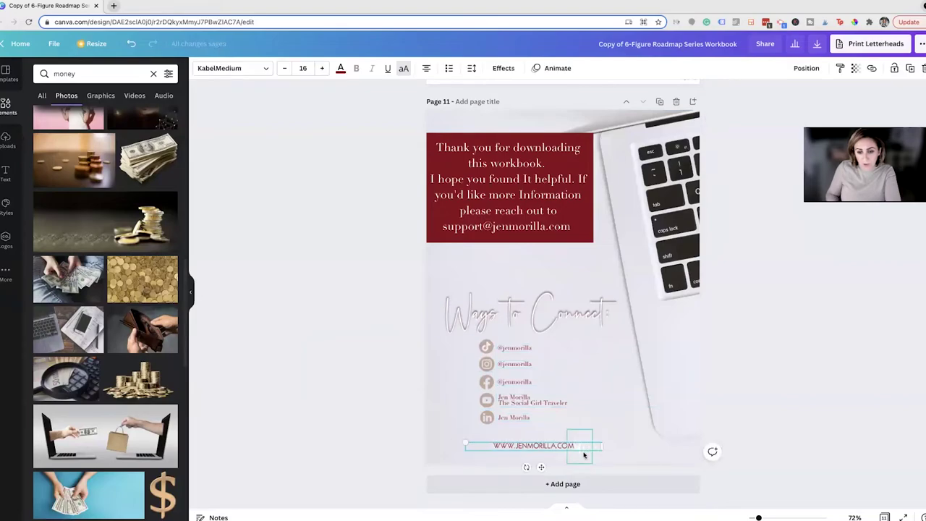
key(ctrl+z)
drag(580, 436, 685, 437)
- Centre the website address along the page bottom and lowercase 'information' in the message
click(578, 453)
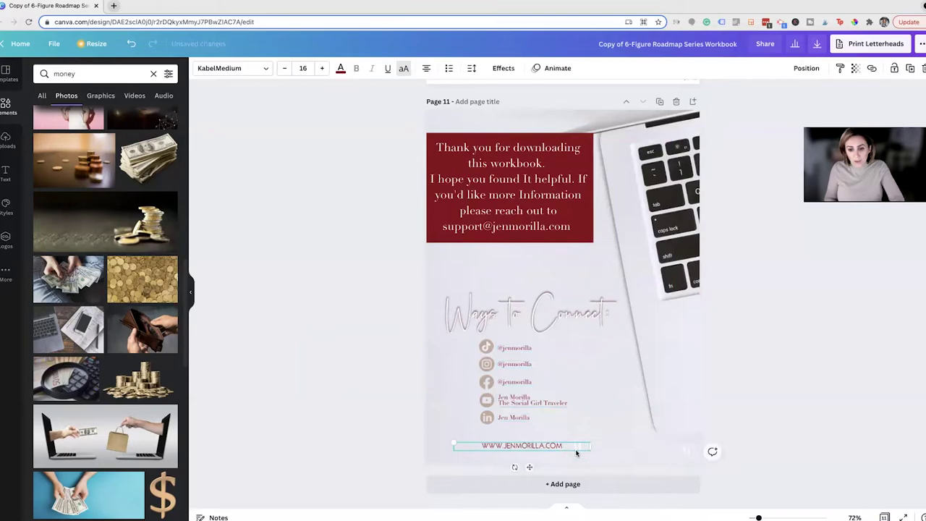
click(577, 437)
mouse_move(576, 439)
mouse_down()
mouse_move(600, 448)
mouse_move(586, 448)
mouse_up()
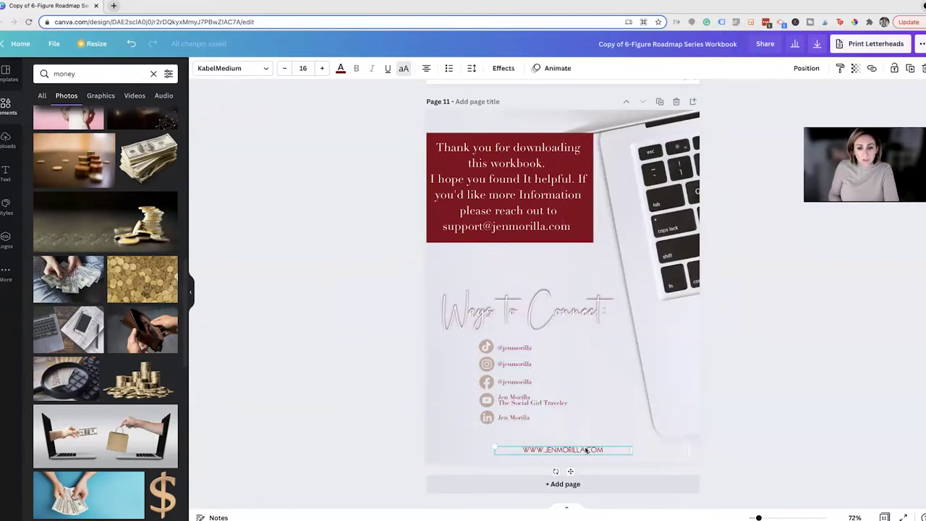
click(759, 277)
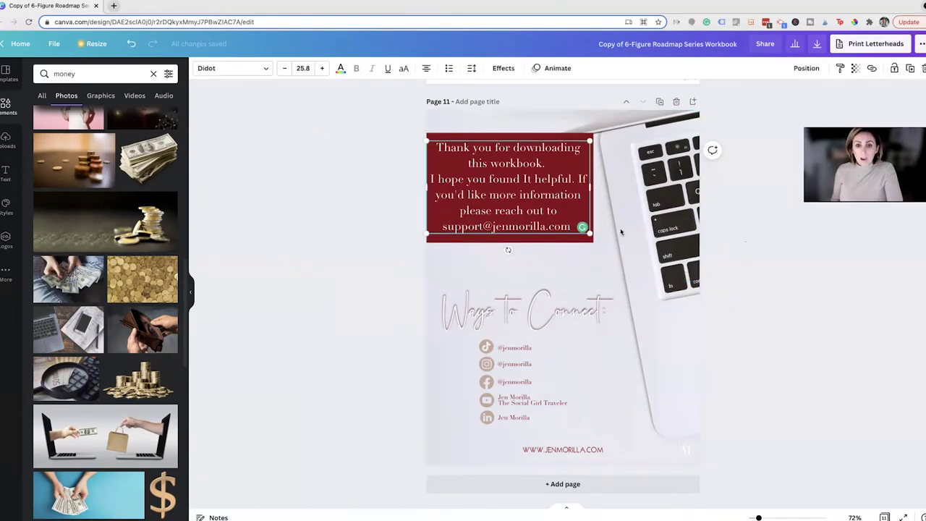
key(Escape)
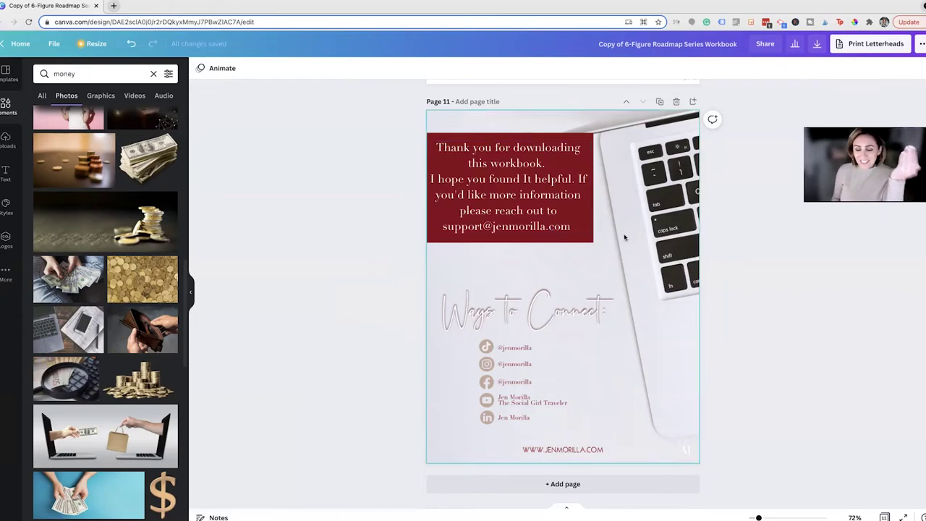
scroll(625, 237, up, 1)
scroll(625, 236, down, 1)
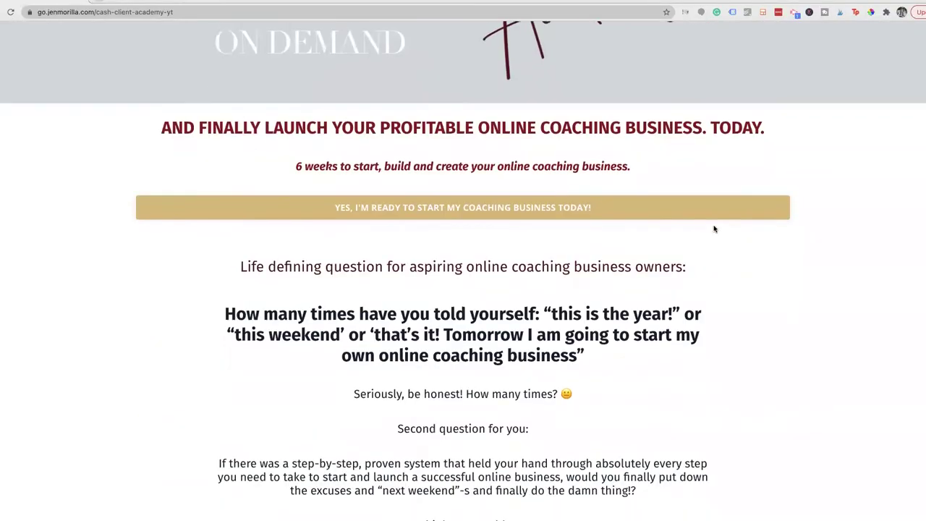
- Browse the Cash + Clients Academy page's six modules, $497 pricing and $2,155 bonuses
scroll(713, 228, down, 4)
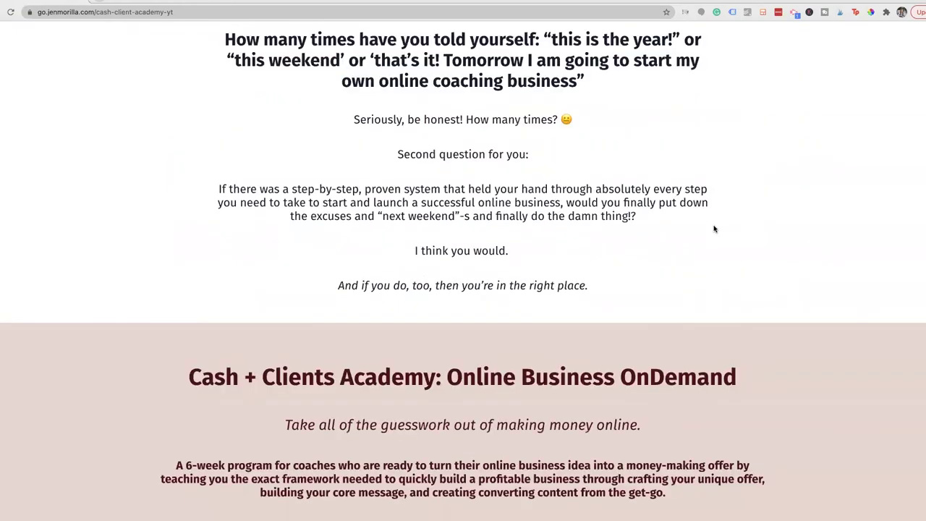
scroll(714, 229, down, 6)
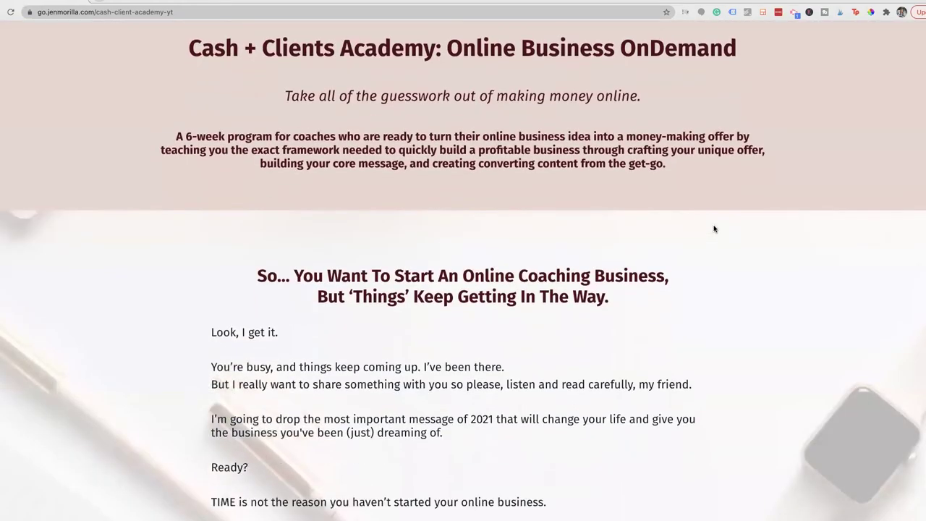
scroll(713, 229, down, 12)
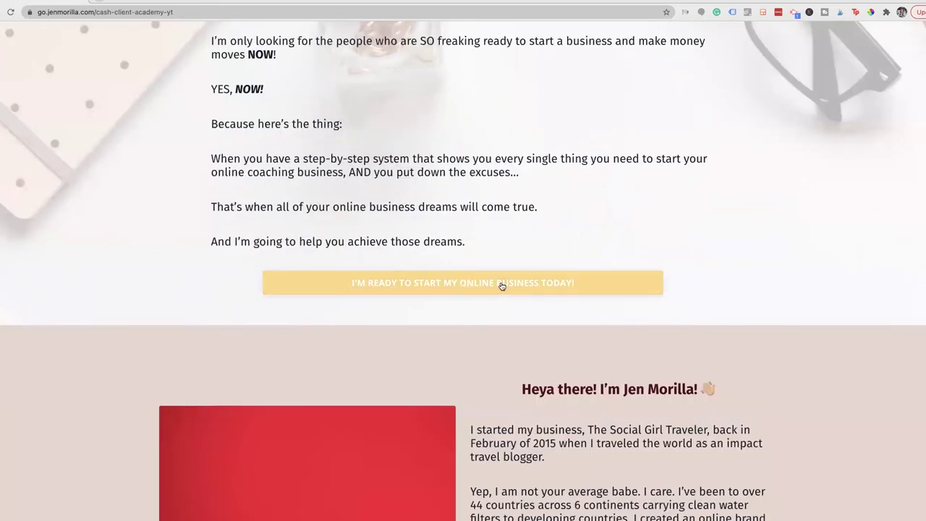
click(501, 284)
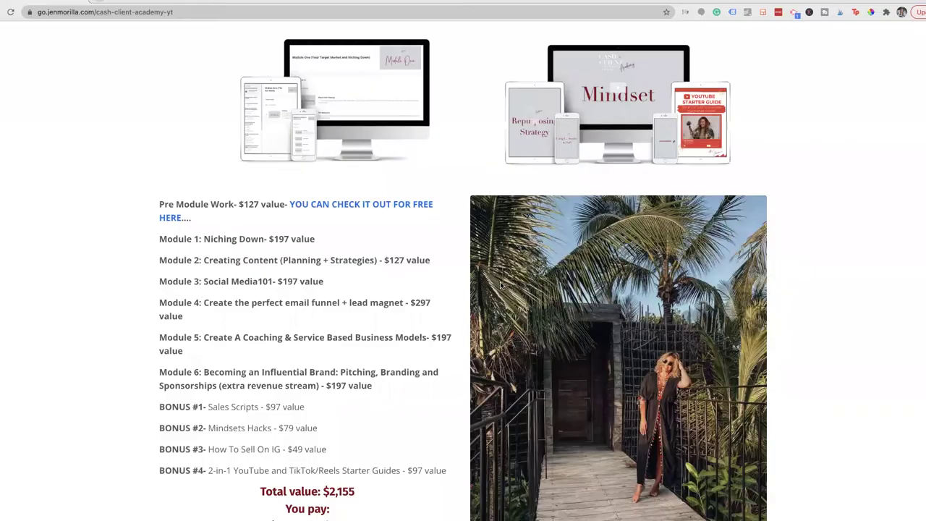
scroll(502, 284, down, 8)
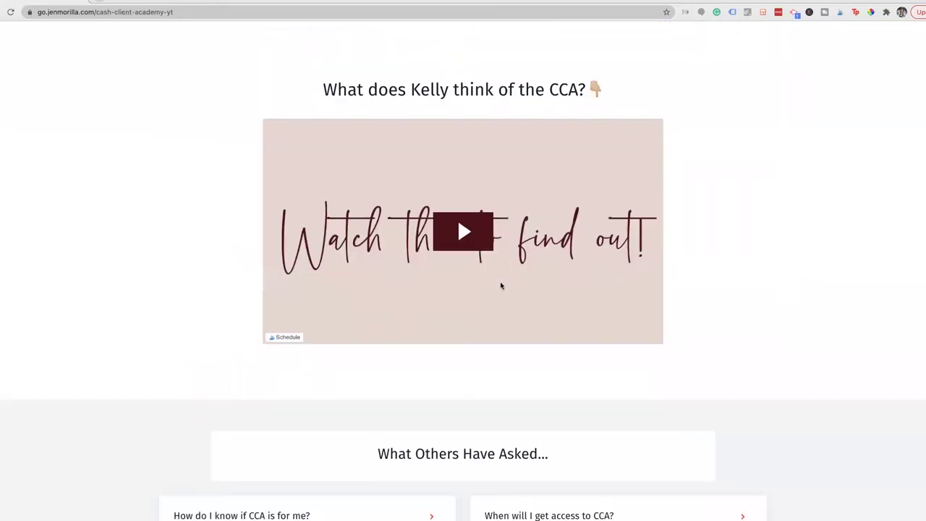
scroll(501, 284, up, 8)
scroll(501, 285, up, 2)
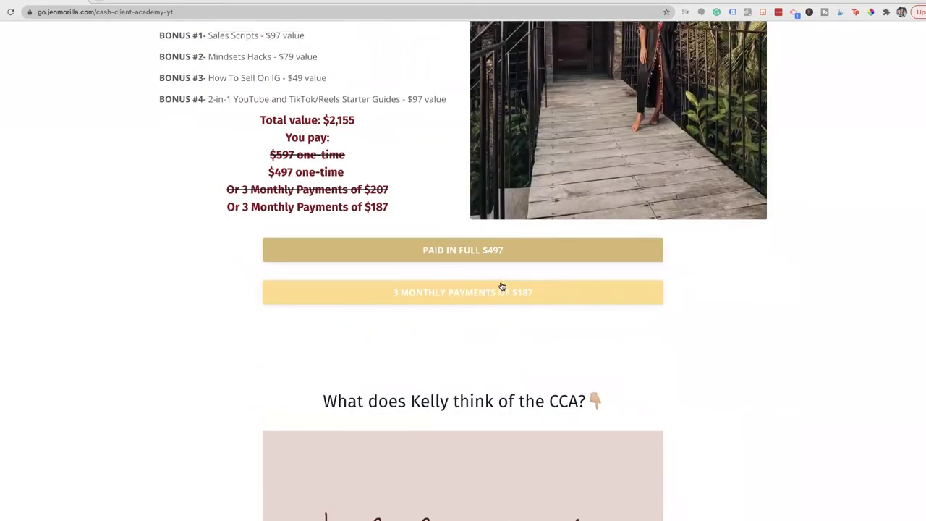
scroll(500, 285, up, 15)
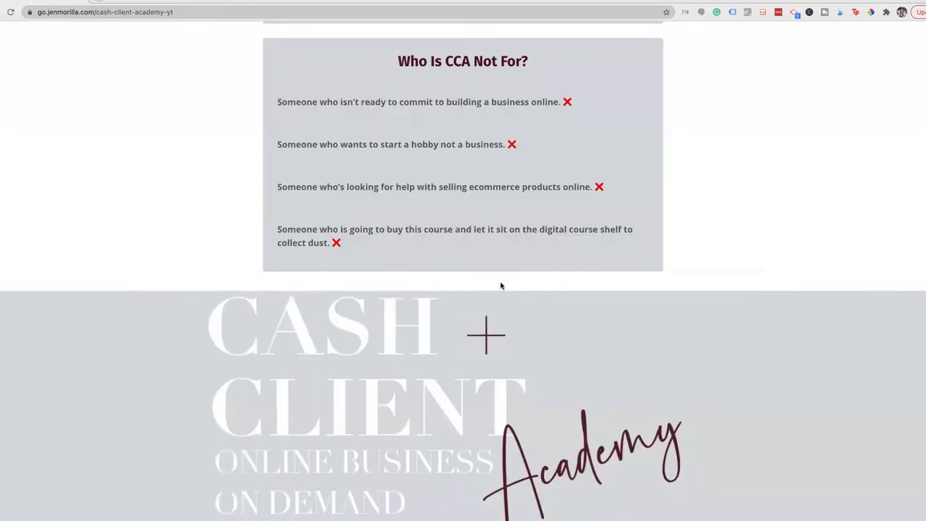
scroll(500, 285, up, 15)
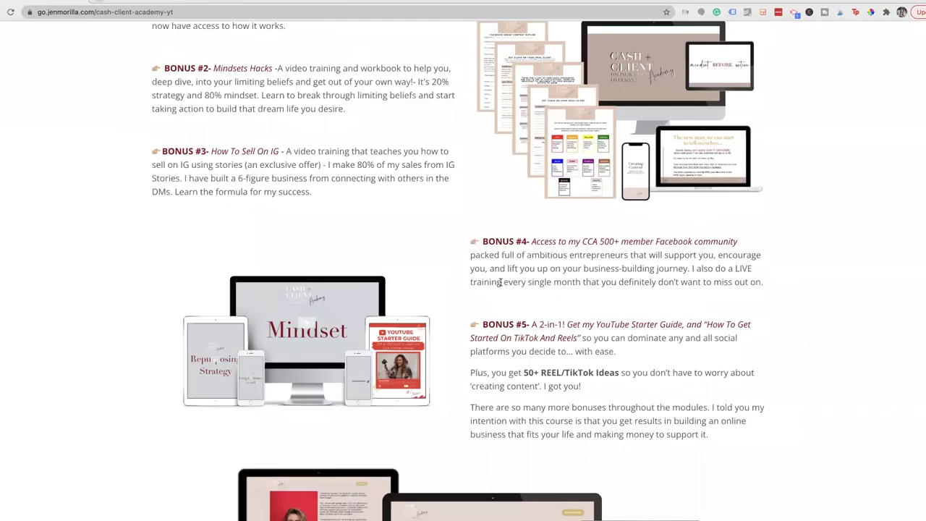